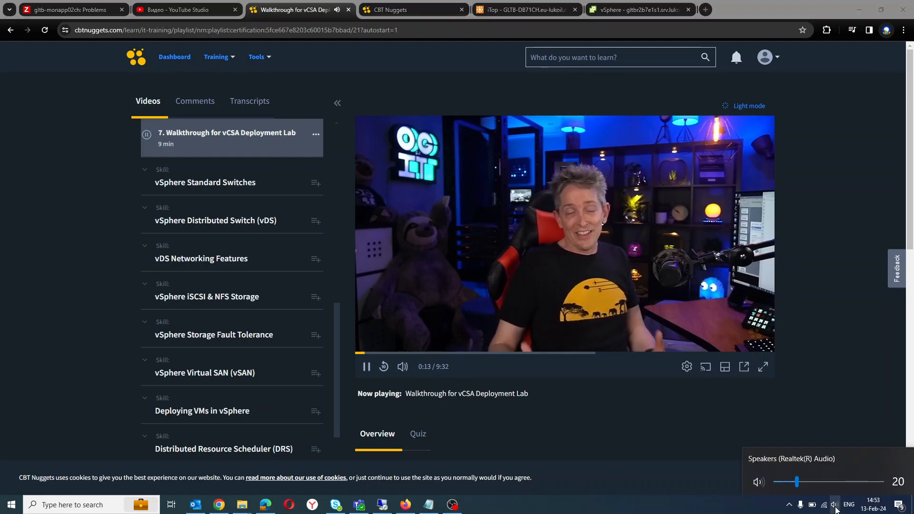
Raise the speaker volume to 72 and show the vCSA Deployment Lab walkthrough video in full screen.
{"action": "left_click", "coordinate": [835, 482]}
{"action": "left_click_drag", "start_coordinate": [835, 483], "coordinate": [852, 483]}
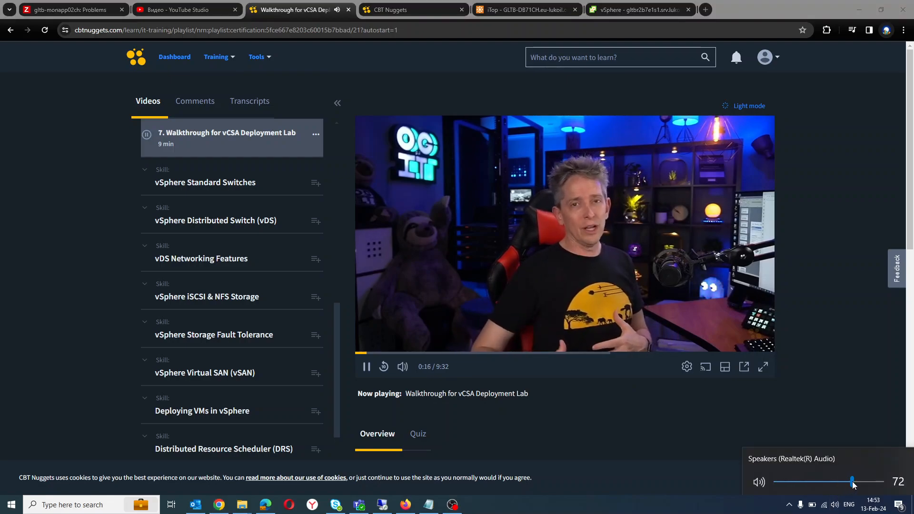
{"action": "left_click", "coordinate": [763, 366]}
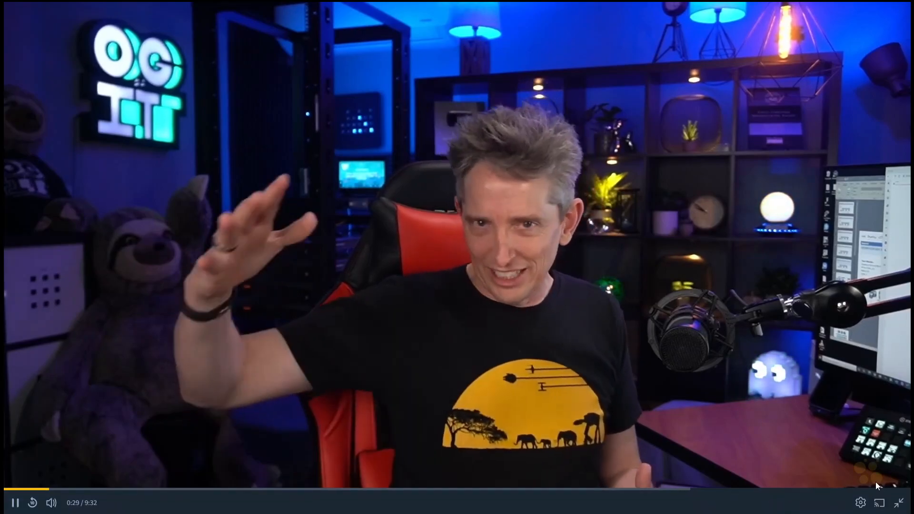
Leave full screen to look at the open virtual lab page, and return to the full-screen walkthrough video.
{"action": "left_click", "coordinate": [886, 497]}
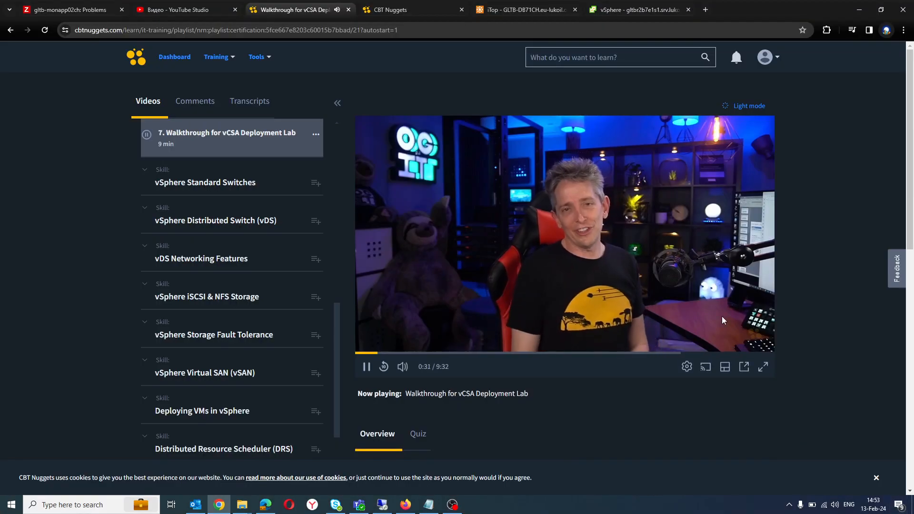
{"action": "left_click", "coordinate": [413, 9]}
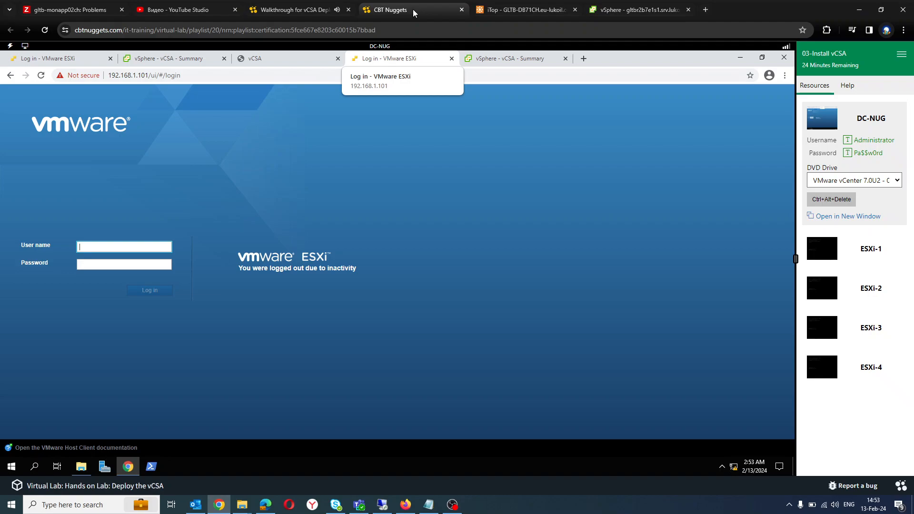
{"action": "left_click", "coordinate": [299, 9]}
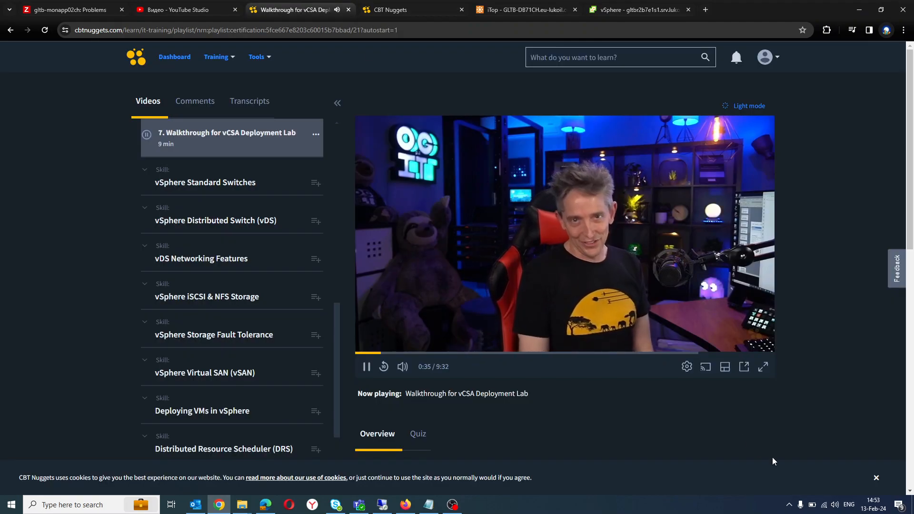
{"action": "left_click", "coordinate": [762, 367]}
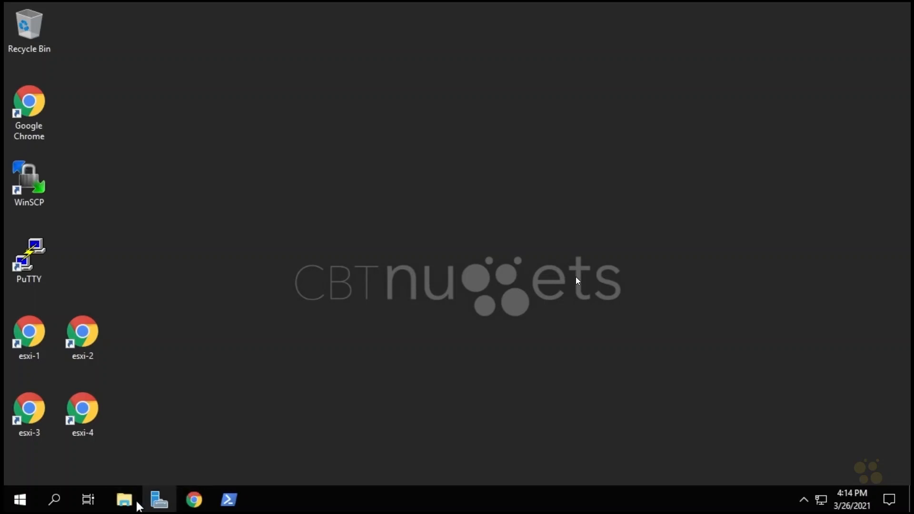
Open DNS Manager from Server Manager and display the records of the nuggetlab.com forward lookup zone.
{"action": "left_click", "coordinate": [160, 507]}
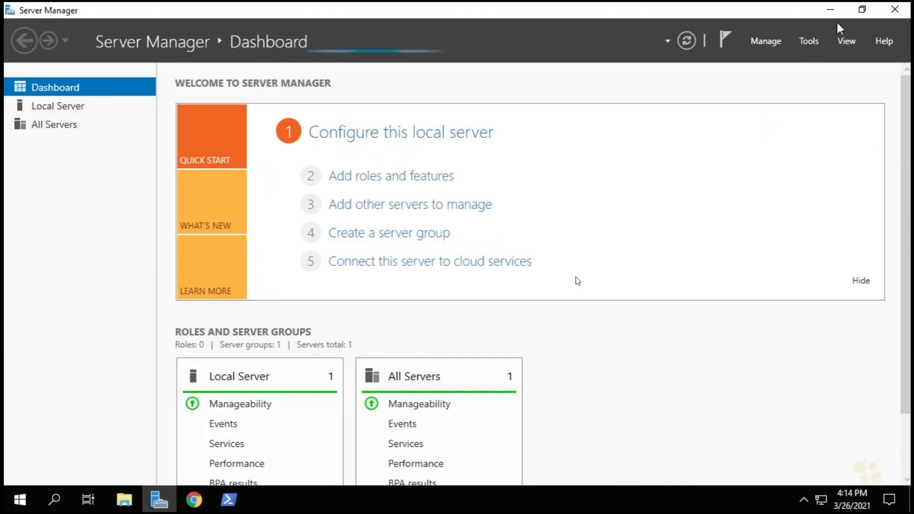
{"action": "left_click", "coordinate": [810, 41]}
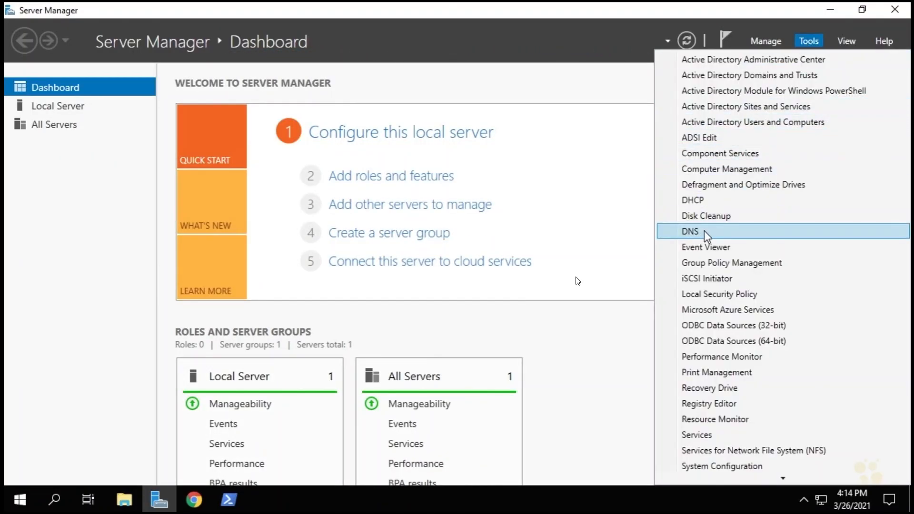
{"action": "left_click", "coordinate": [704, 232]}
{"action": "left_click", "coordinate": [25, 90]}
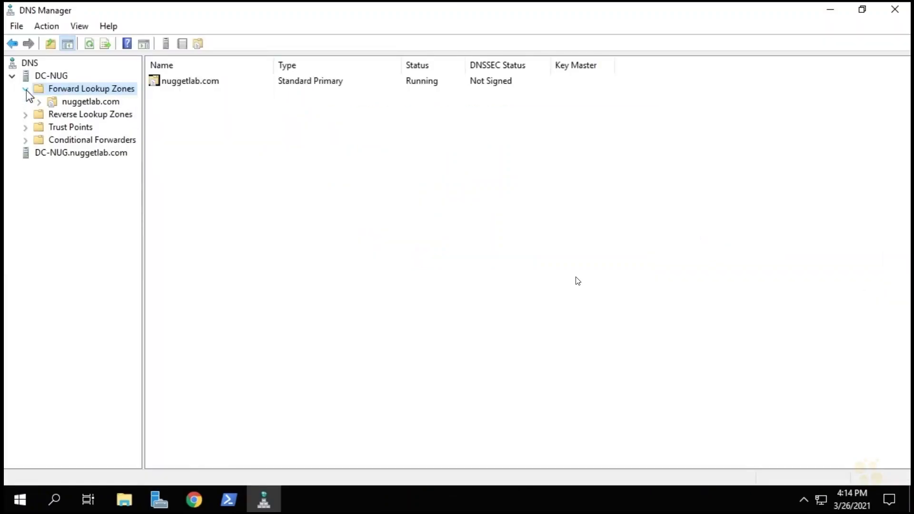
{"action": "left_click", "coordinate": [62, 102]}
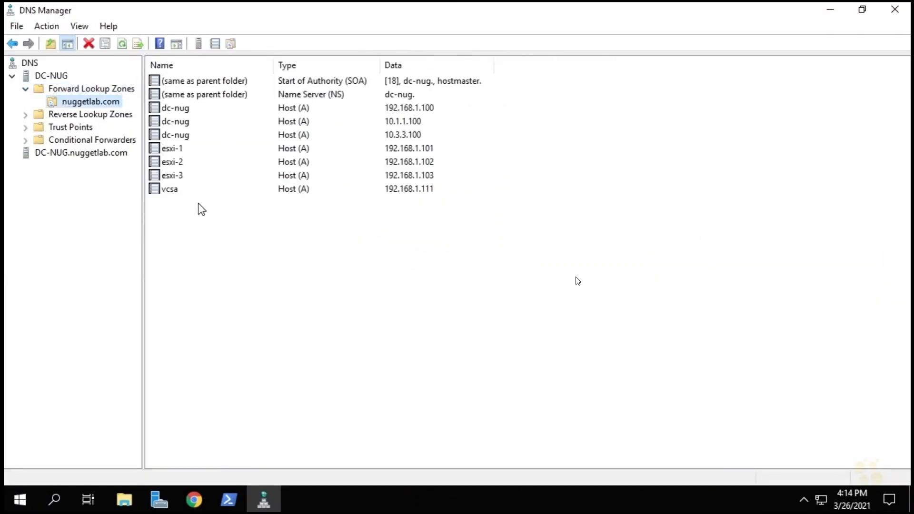
Add a host record esxi-4 with IP address 192.168.1.104 and an associated PTR record to the nuggetlab.com zone.
{"action": "right_click", "coordinate": [231, 234]}
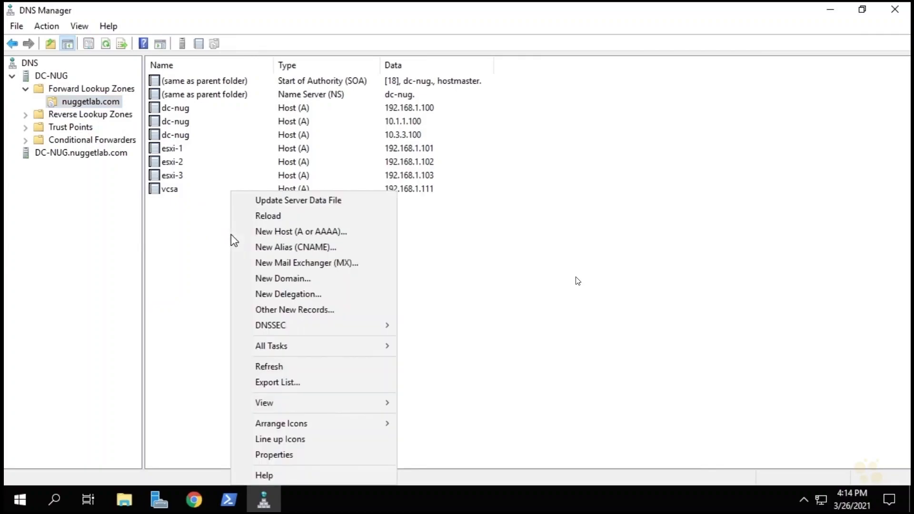
{"action": "left_click", "coordinate": [301, 232]}
{"action": "type", "text": "esxi-4"}
{"action": "key", "text": "Tab"}
{"action": "type", "text": "19"}
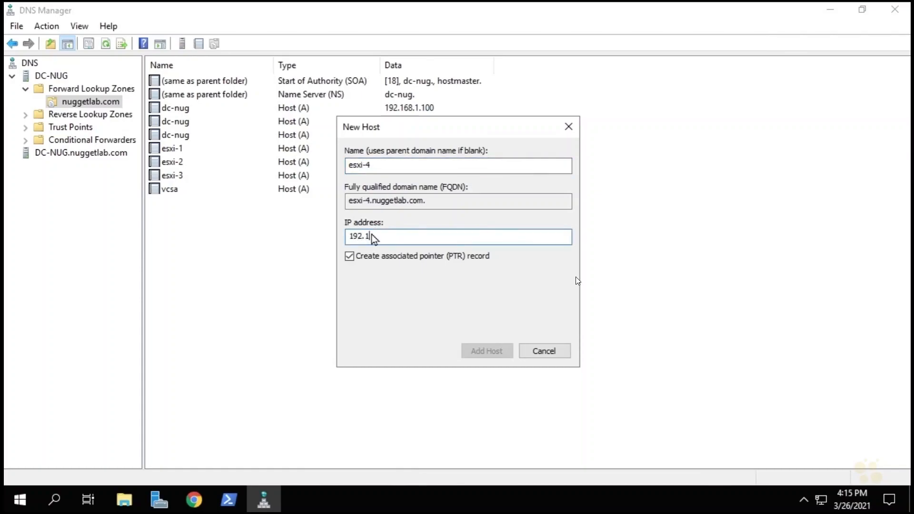
{"action": "type", "text": "2.168.1.1"}
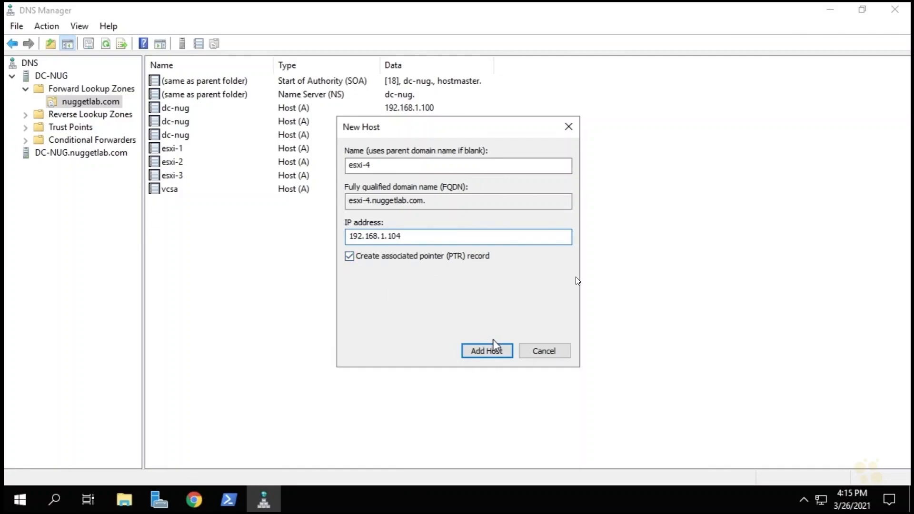
{"action": "left_click", "coordinate": [488, 350]}
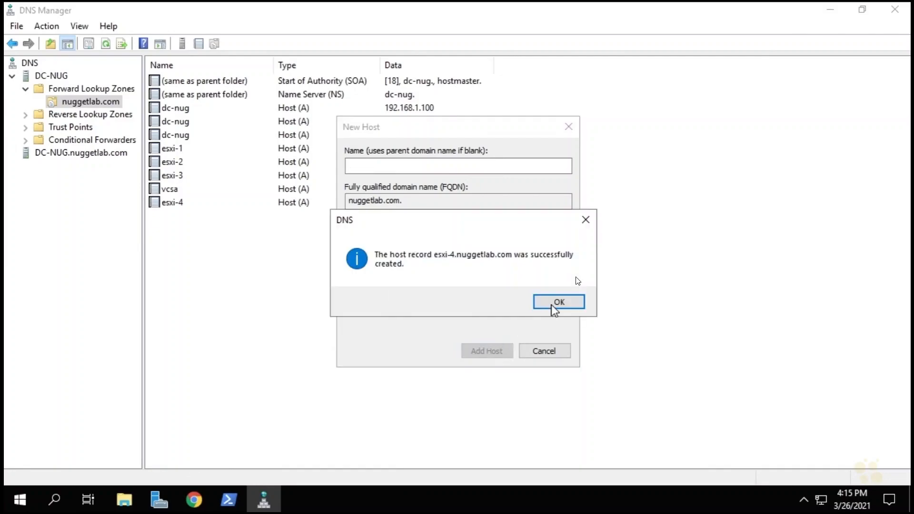
{"action": "left_click", "coordinate": [586, 220]}
{"action": "left_click", "coordinate": [569, 127]}
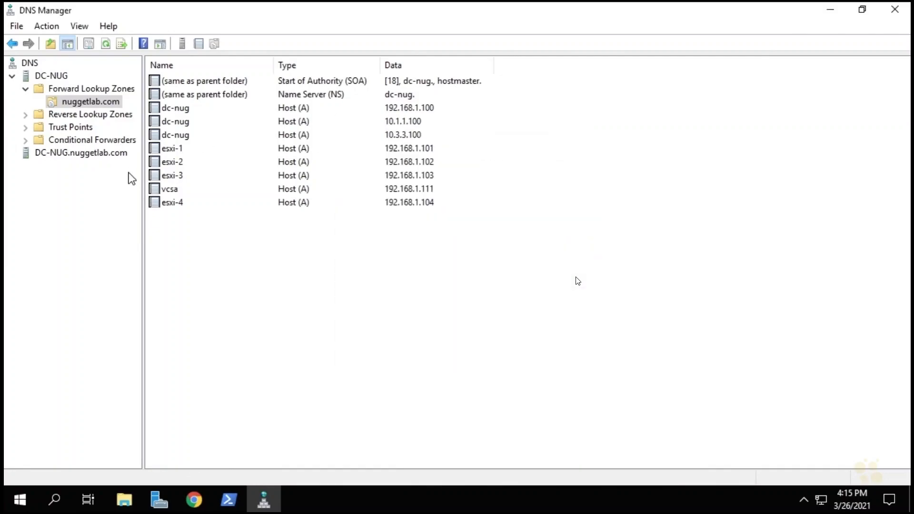
Check the pointer records in the 1.168.192.in-addr.arpa reverse lookup zone and close DNS Manager.
{"action": "double_click", "coordinate": [29, 116]}
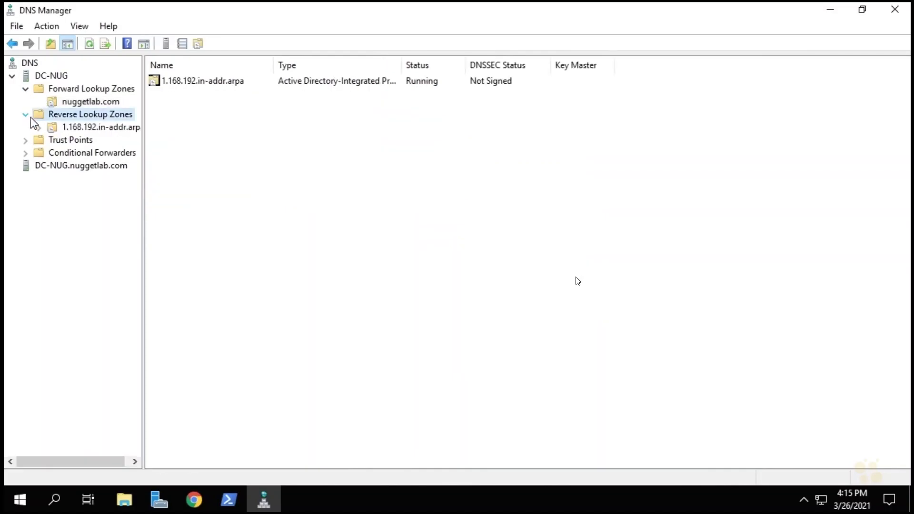
{"action": "left_click", "coordinate": [48, 128]}
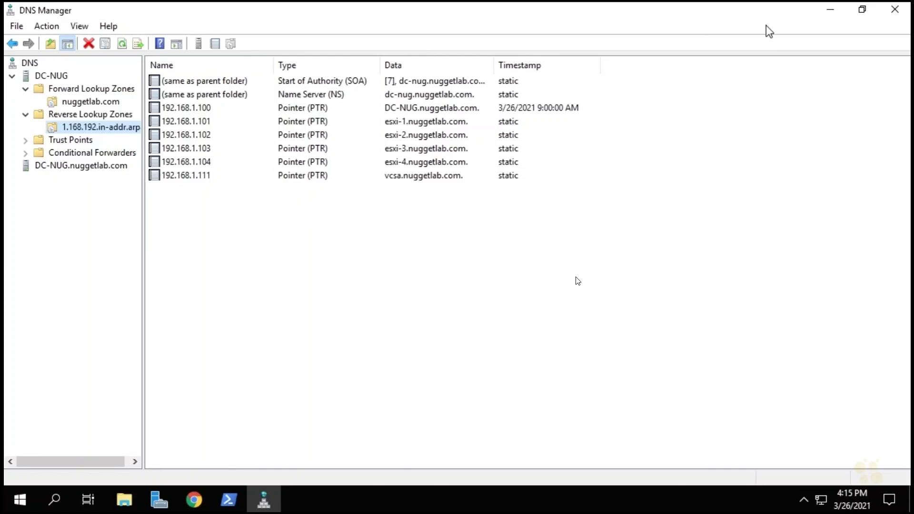
{"action": "left_click", "coordinate": [895, 10]}
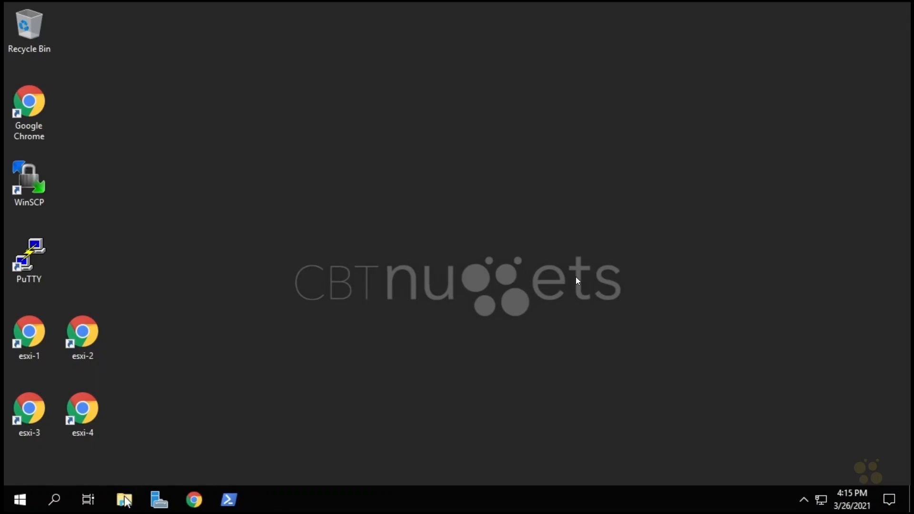
Launch the installer application from the vcsa-ui-installer win32 folder on the VMware VCSA DVD drive.
{"action": "left_click", "coordinate": [129, 502]}
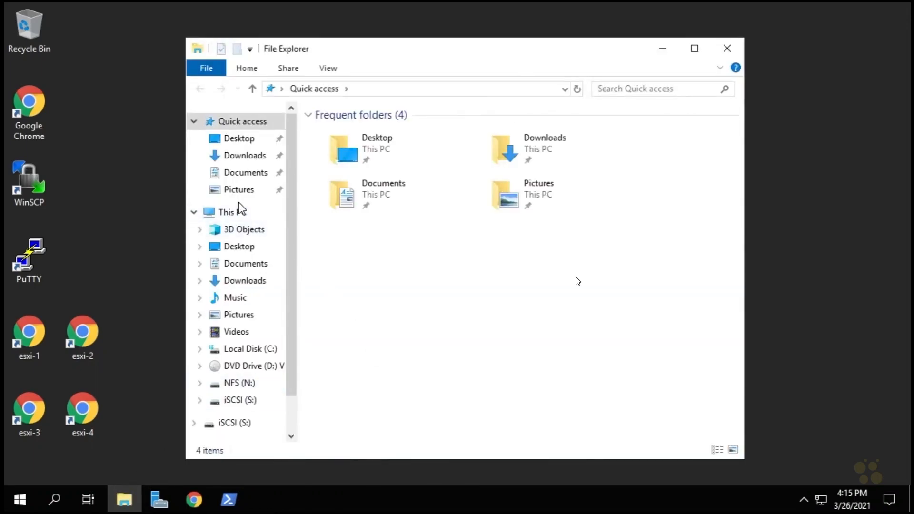
{"action": "left_click", "coordinate": [243, 366]}
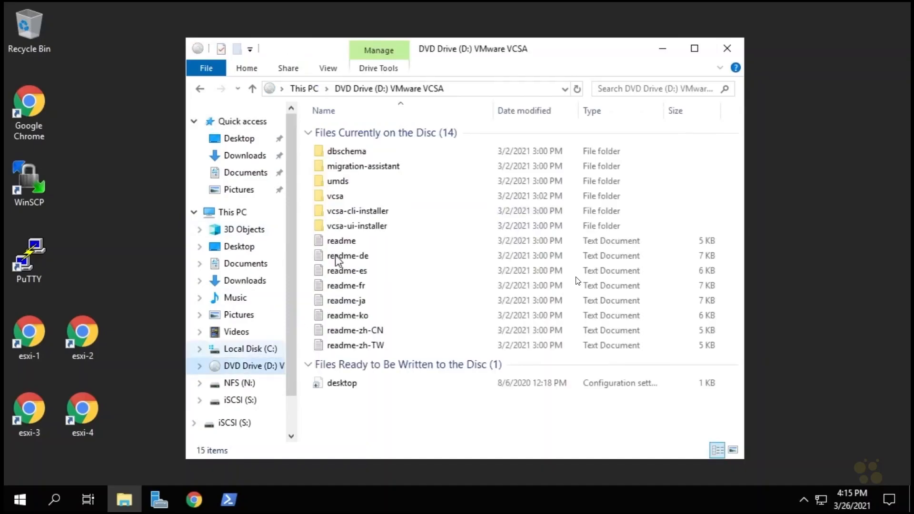
{"action": "double_click", "coordinate": [359, 226]}
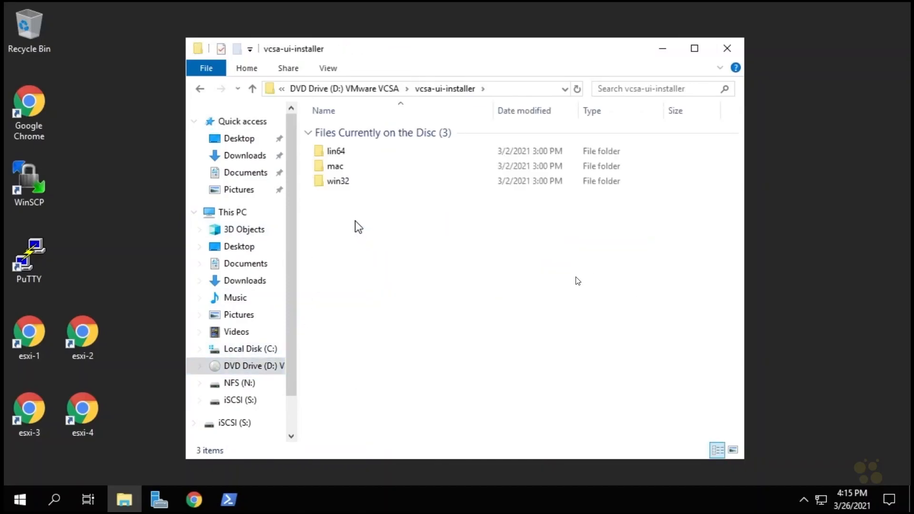
{"action": "double_click", "coordinate": [343, 182]}
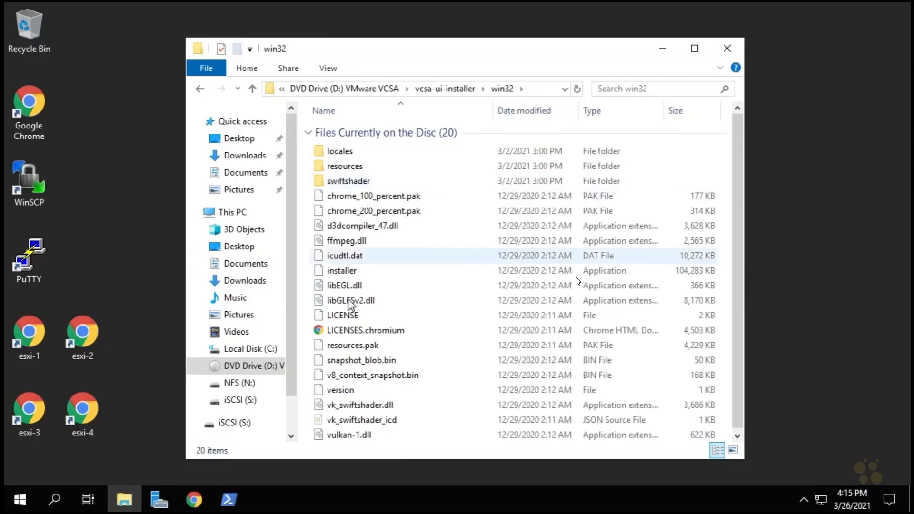
{"action": "left_click", "coordinate": [348, 273]}
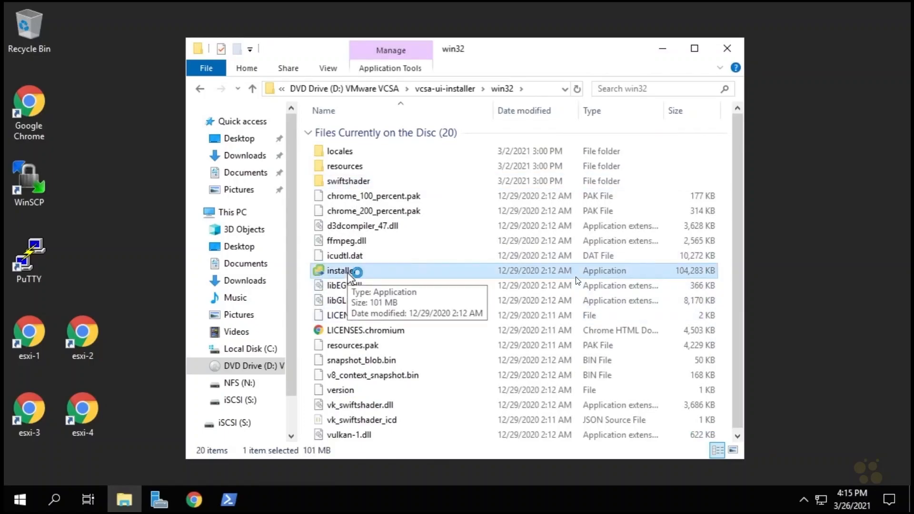
{"action": "double_click", "coordinate": [347, 273]}
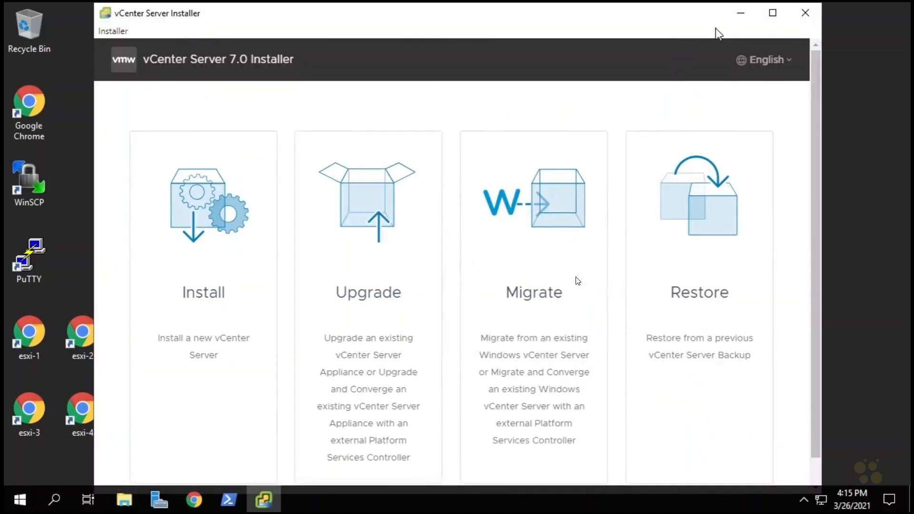
Maximize the installer, start a new vCenter Server installation and accept the end user license agreement.
{"action": "left_click", "coordinate": [770, 13]}
{"action": "left_click", "coordinate": [143, 293]}
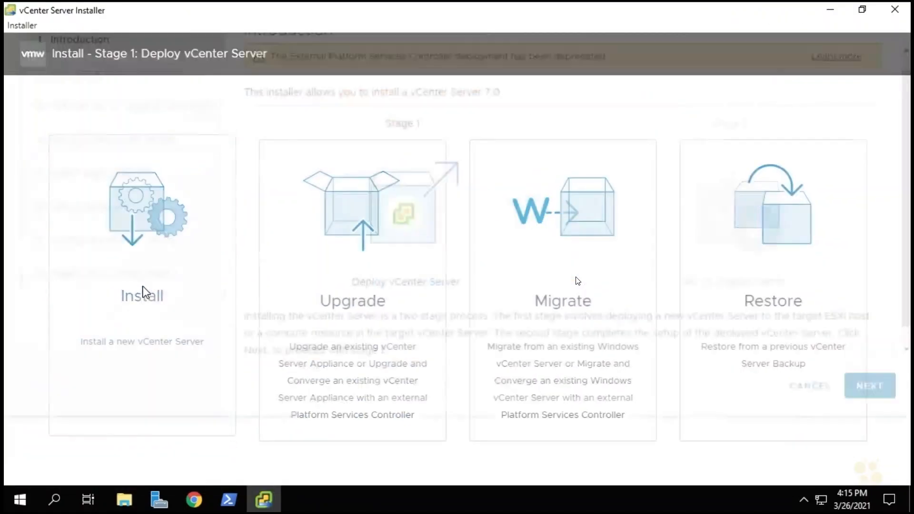
{"action": "left_click", "coordinate": [870, 456]}
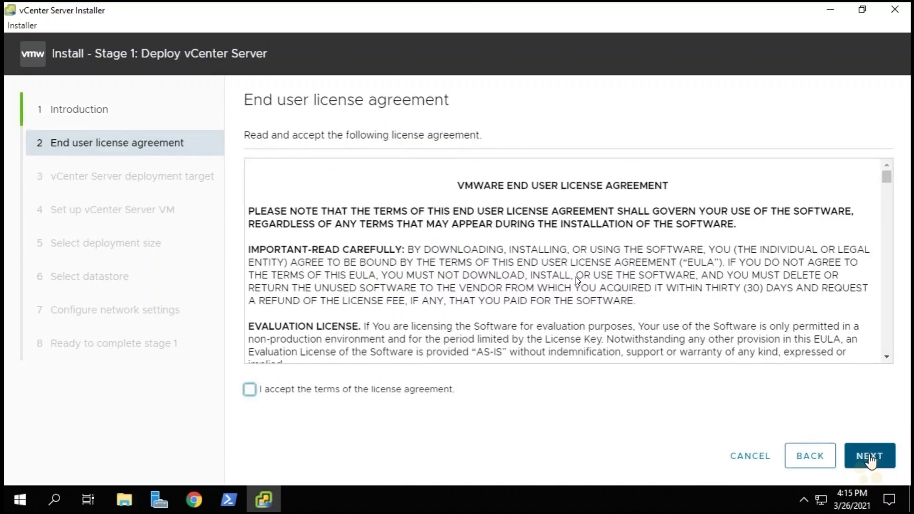
{"action": "left_click", "coordinate": [250, 392]}
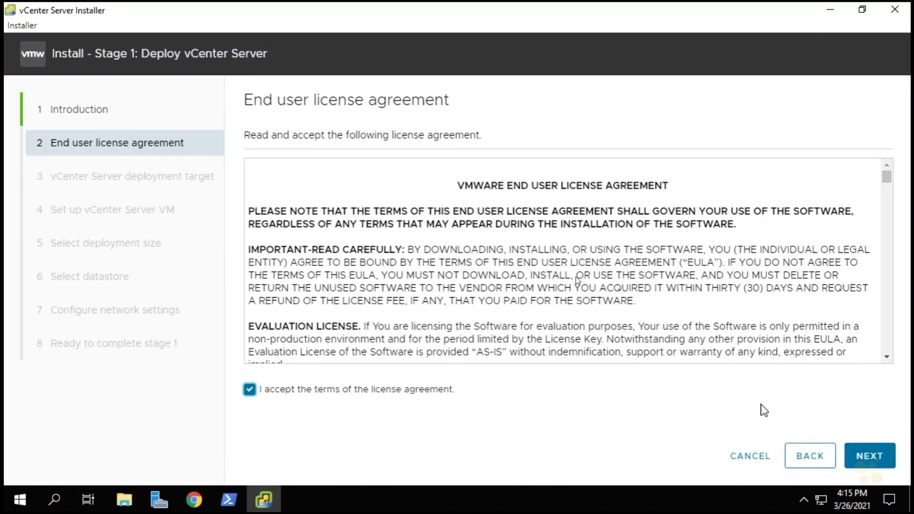
{"action": "left_click", "coordinate": [871, 456]}
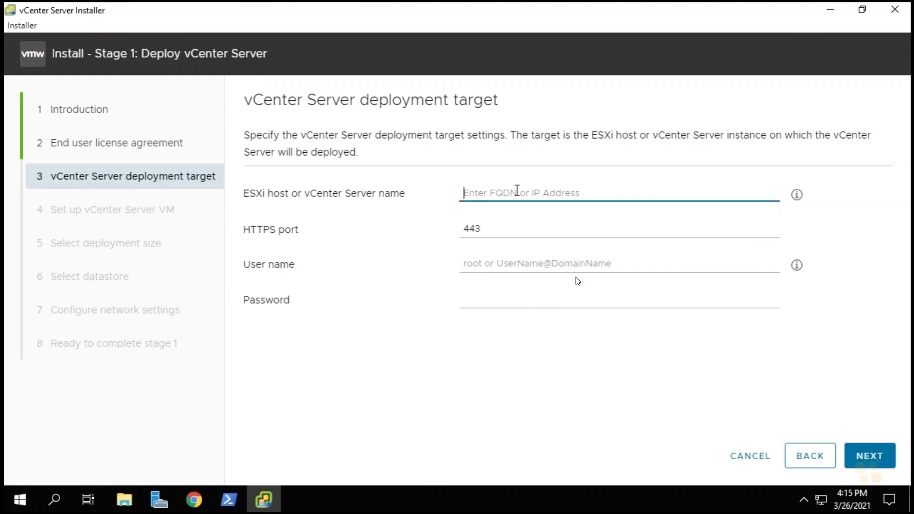
Set the deployment target to esxi-4.nuggetlab.com with user name root and the host's password, and accept its SSL certificate.
{"action": "type", "text": "esxi-4.nuggetlab.com"}
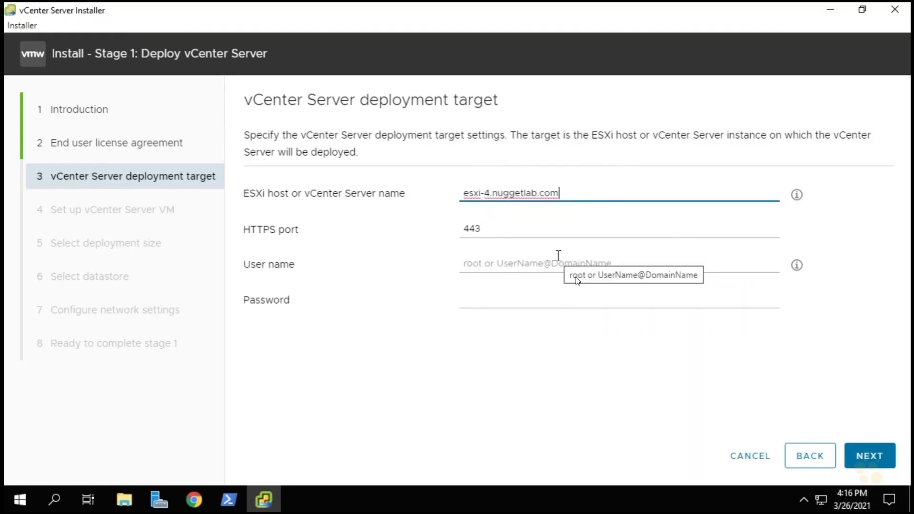
{"action": "left_click", "coordinate": [534, 264]}
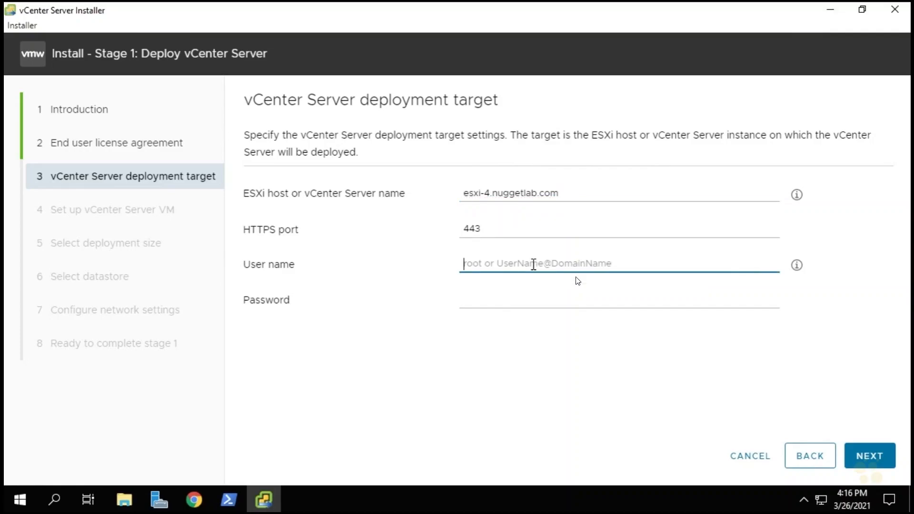
{"action": "type", "text": "root"}
{"action": "key", "text": "Tab"}
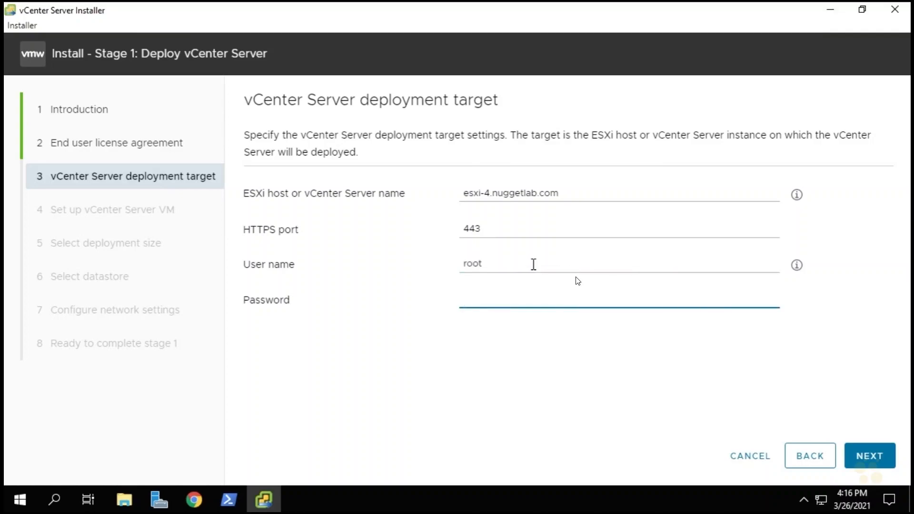
{"action": "type", "text": "VMware1!"}
{"action": "left_click", "coordinate": [877, 457]}
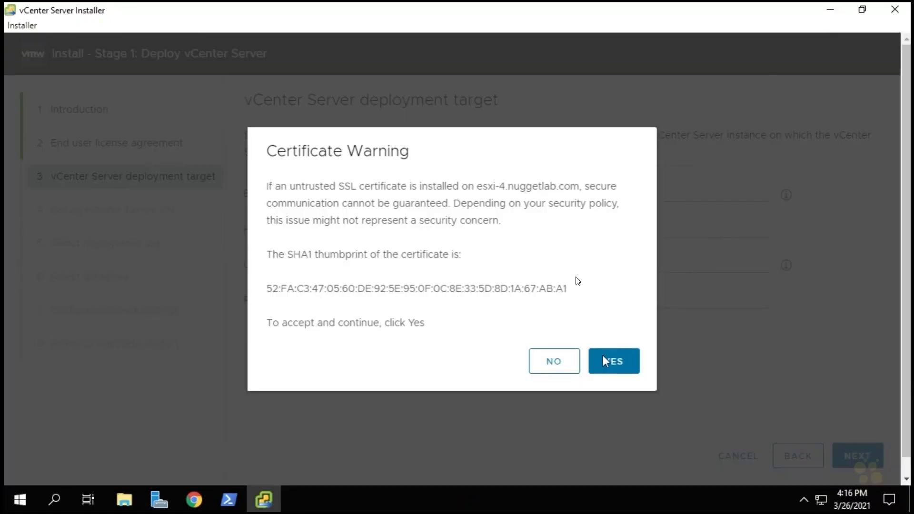
{"action": "left_click", "coordinate": [614, 364]}
Name the vCenter Server VM vCSA, and enter and confirm its root password.
{"action": "type", "text": "vCSA"}
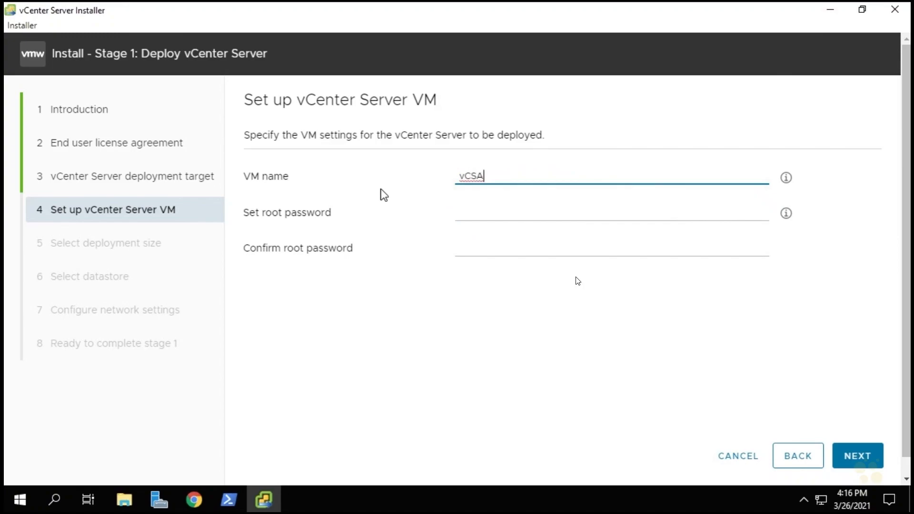
{"action": "left_click", "coordinate": [463, 213]}
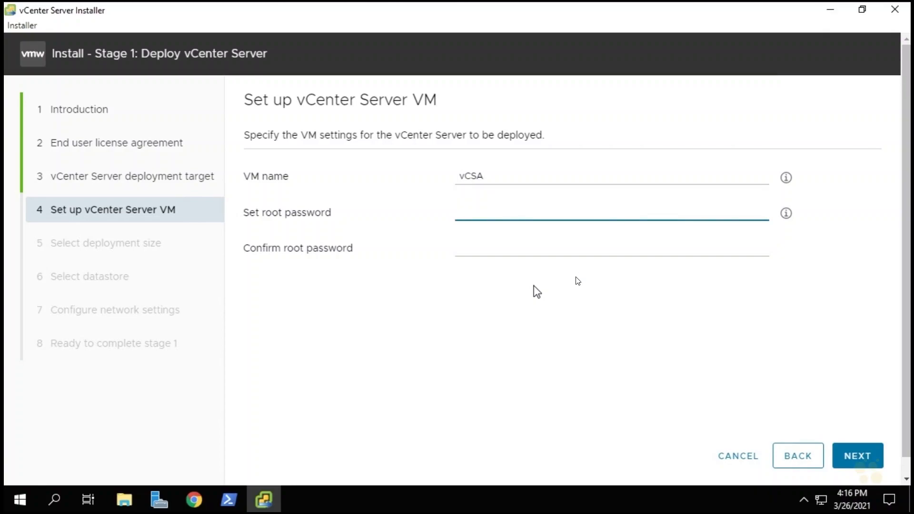
{"action": "key", "text": "ctrl+v"}
{"action": "key", "text": "Tab"}
{"action": "key", "text": "ctrl+v"}
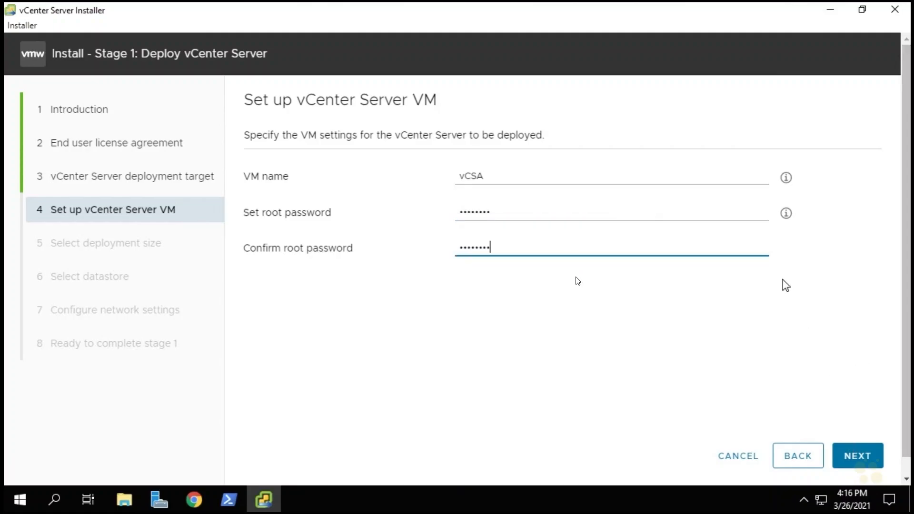
Keep the Tiny deployment size with Default storage, enable Thin Disk Mode and try to proceed with datastore1 as the storage location.
{"action": "left_click", "coordinate": [860, 457]}
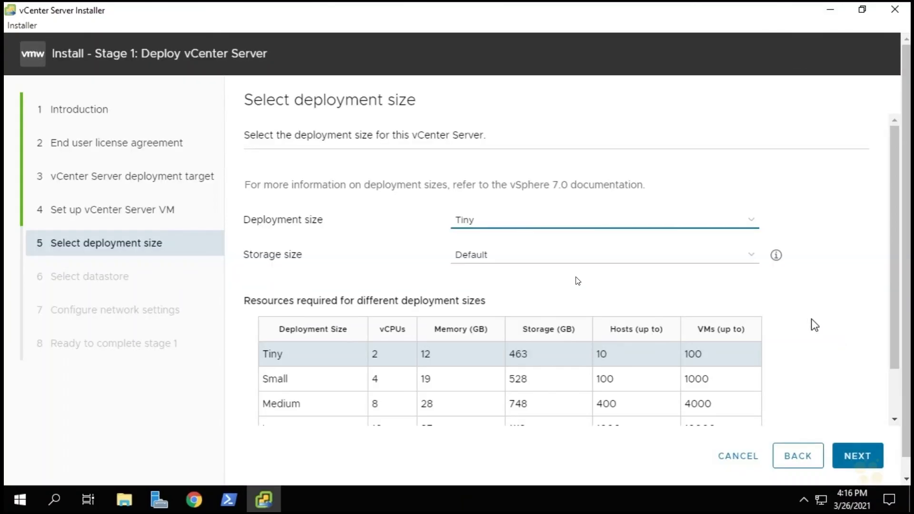
{"action": "left_click", "coordinate": [859, 457]}
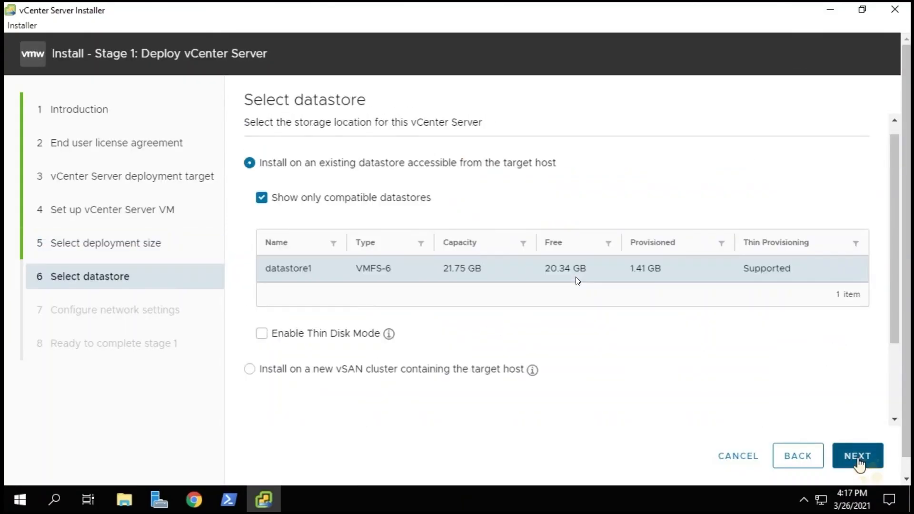
{"action": "left_click", "coordinate": [262, 335]}
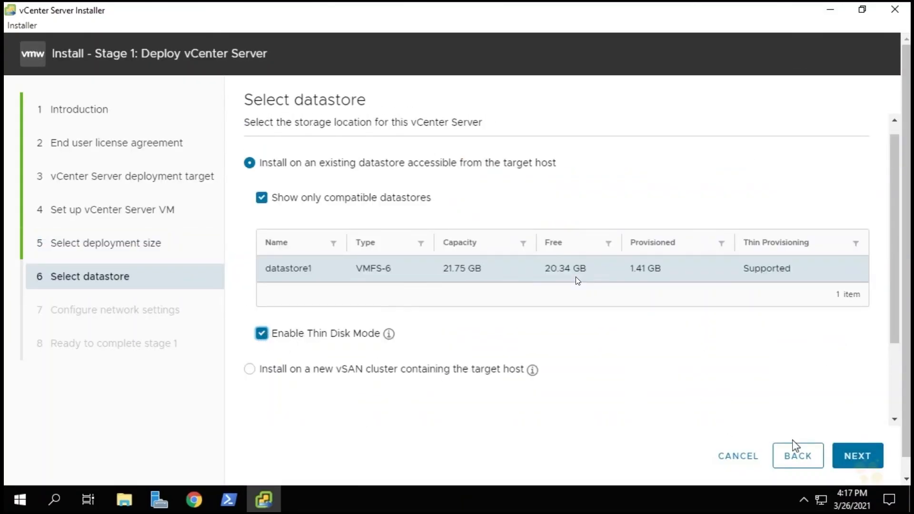
{"action": "left_click", "coordinate": [863, 460]}
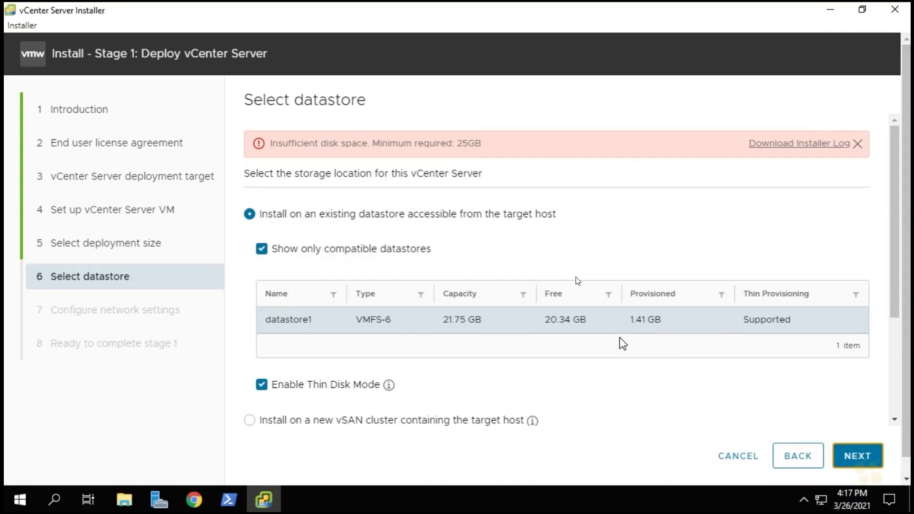
Switch to the esxi-4 host client in Chrome from its desktop shortcut and log in as root with the host's password.
{"action": "left_click", "coordinate": [833, 8]}
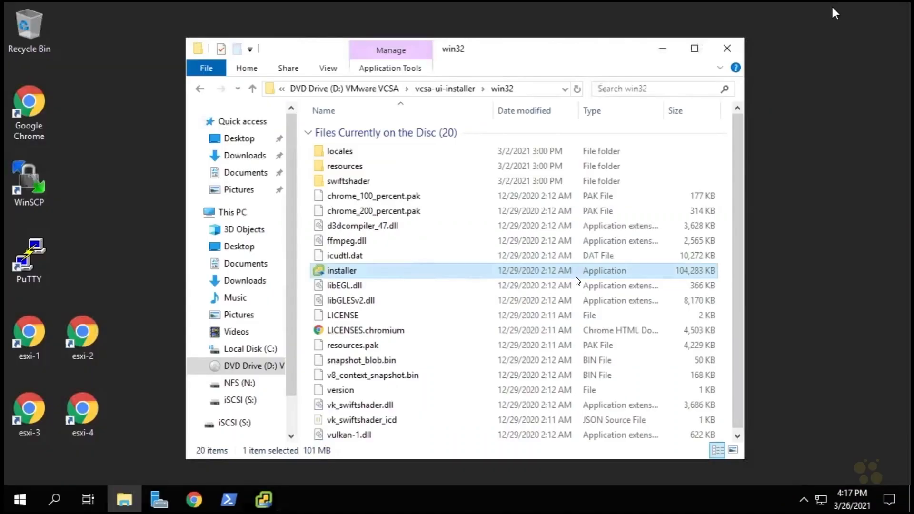
{"action": "left_click", "coordinate": [662, 52]}
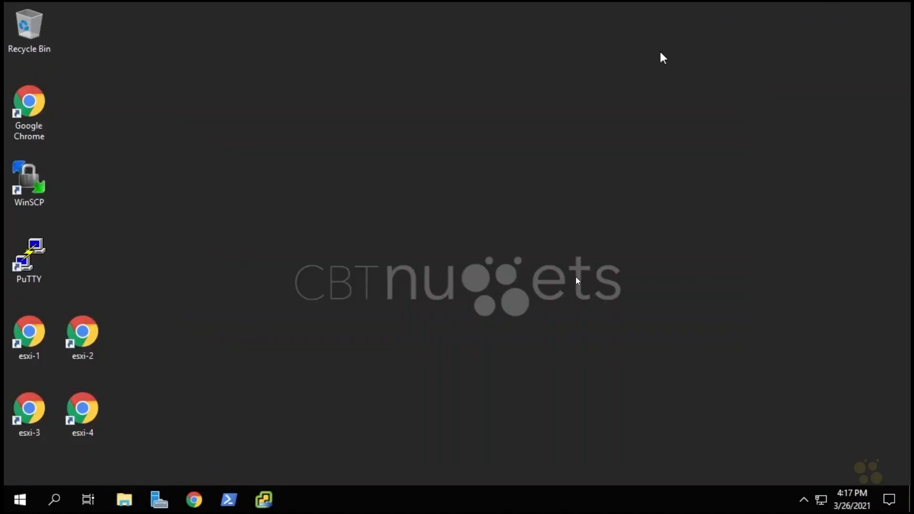
{"action": "left_click", "coordinate": [85, 407]}
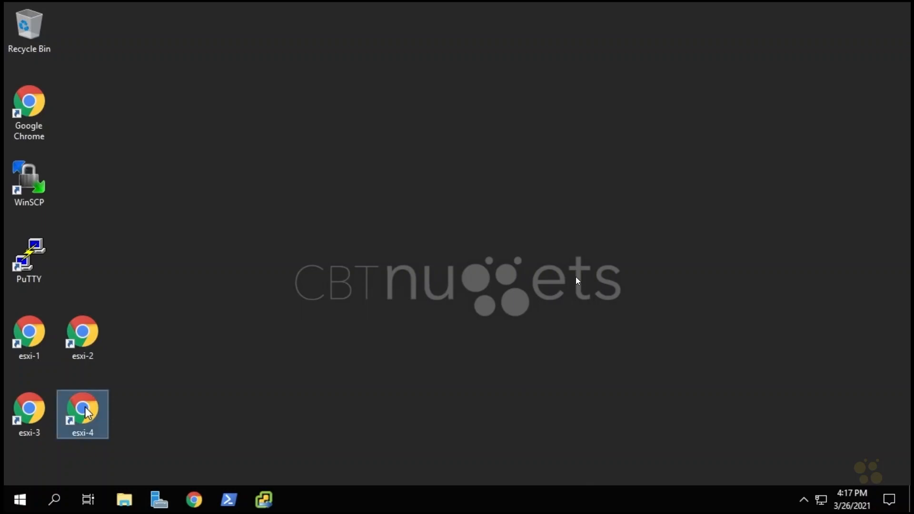
{"action": "double_click", "coordinate": [85, 408]}
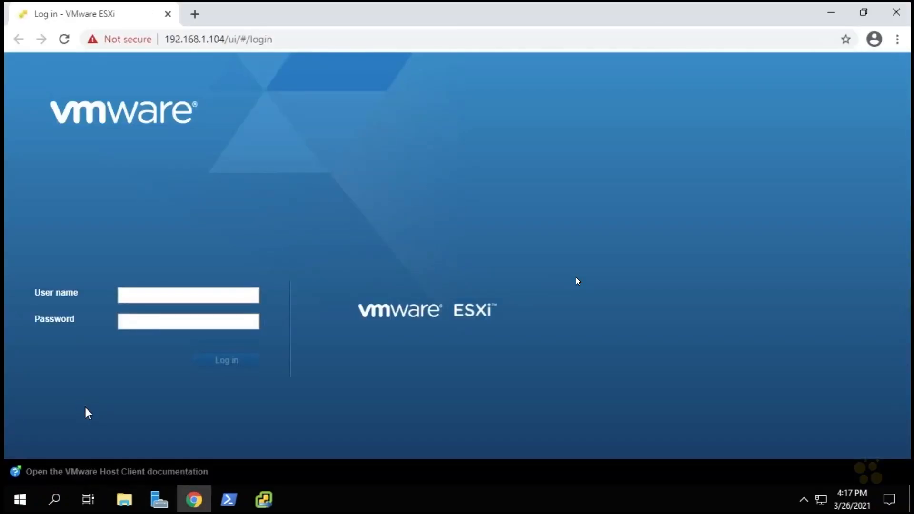
{"action": "left_click", "coordinate": [119, 294]}
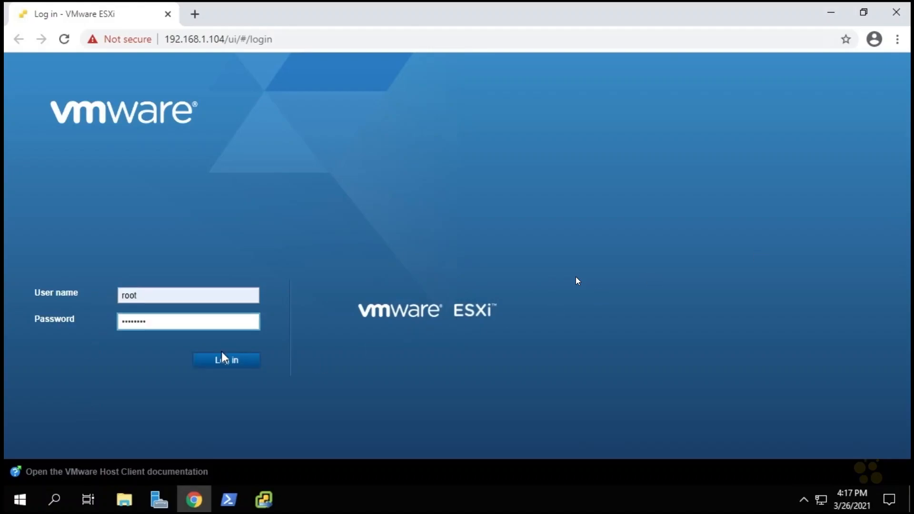
{"action": "left_click", "coordinate": [210, 364]}
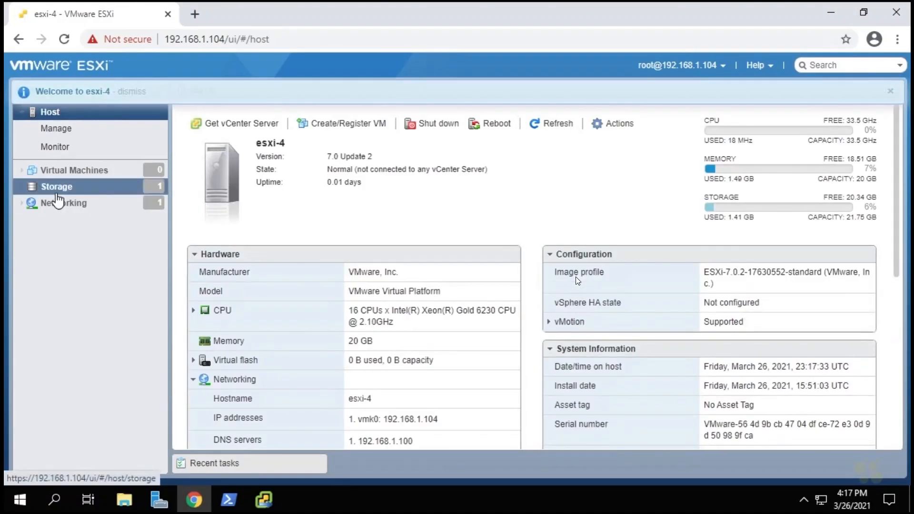
Create a VMFS 6 datastore named DS-4-vCSA using the full 120 GB local VMware disk, accepting that the disk is erased.
{"action": "left_click", "coordinate": [61, 193]}
{"action": "right_click", "coordinate": [60, 192]}
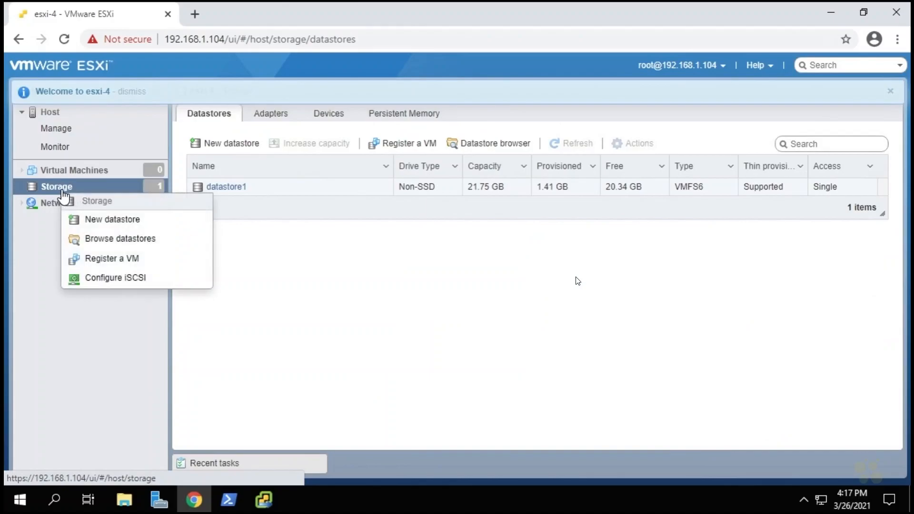
{"action": "left_click", "coordinate": [97, 223]}
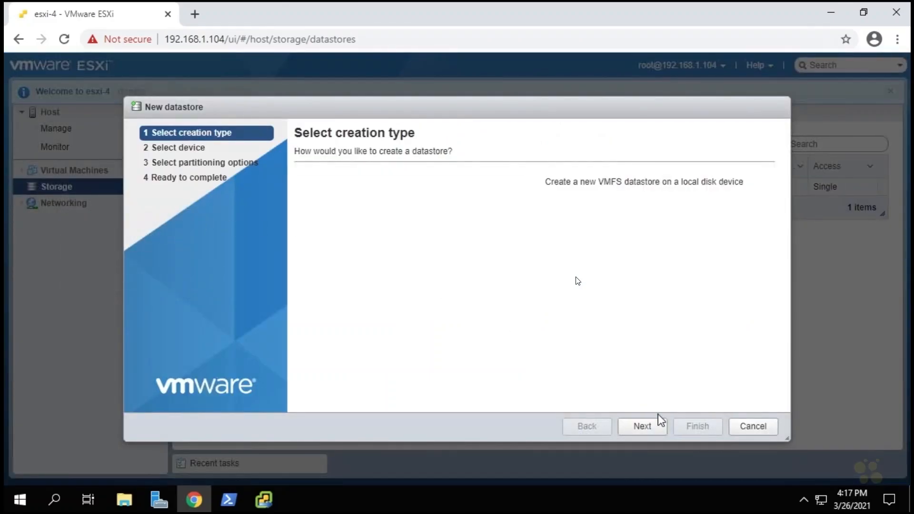
{"action": "left_click", "coordinate": [652, 427]}
{"action": "left_click", "coordinate": [360, 199]}
{"action": "type", "text": "DS-4-vCSA"}
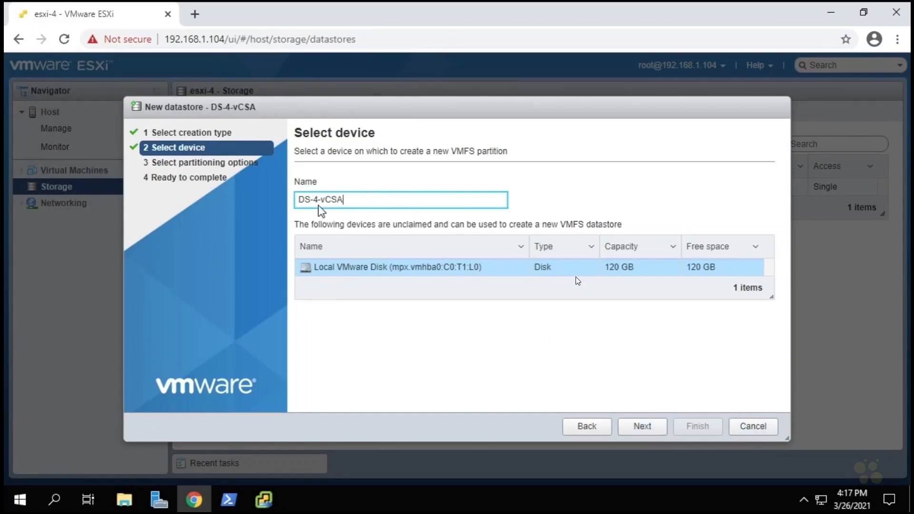
{"action": "left_click", "coordinate": [649, 426]}
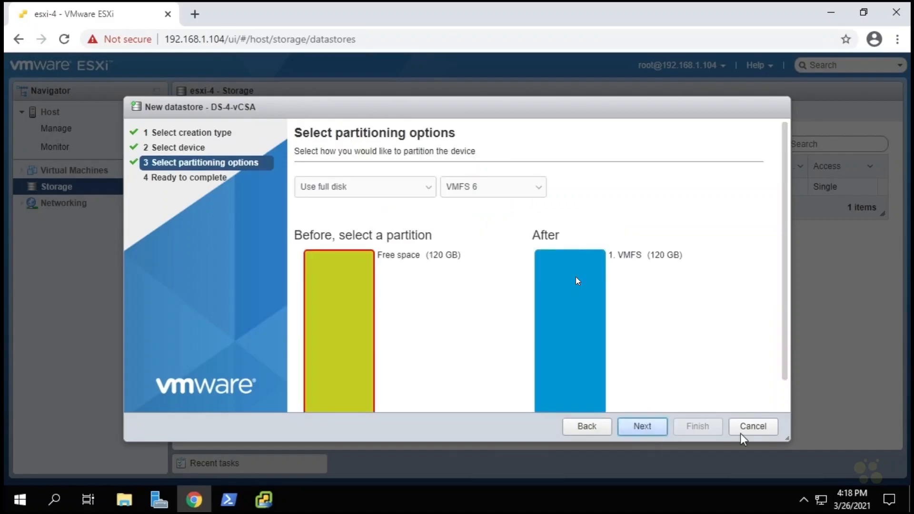
{"action": "left_click", "coordinate": [644, 428]}
{"action": "left_click", "coordinate": [696, 428]}
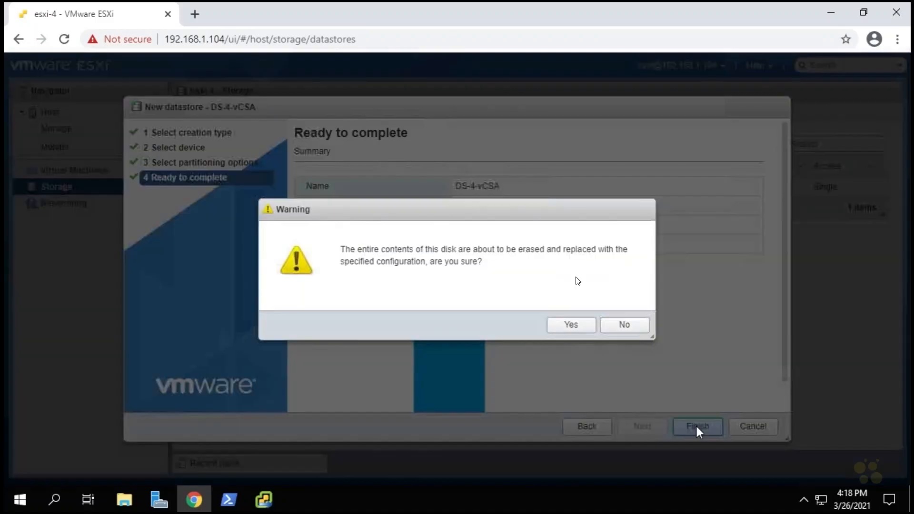
{"action": "left_click", "coordinate": [582, 331]}
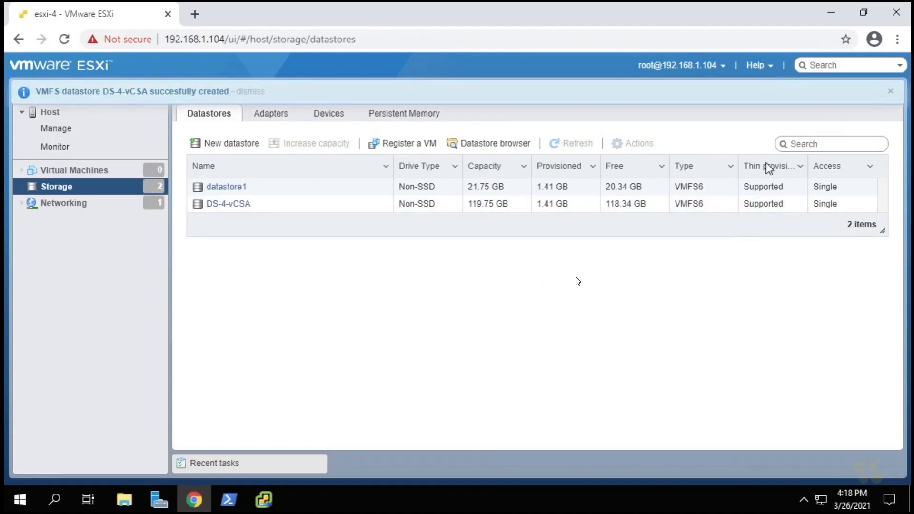
Return to the vCenter Server Installer, reload the datastore list and choose DS-4-vCSA as the storage location.
{"action": "left_click", "coordinate": [832, 12]}
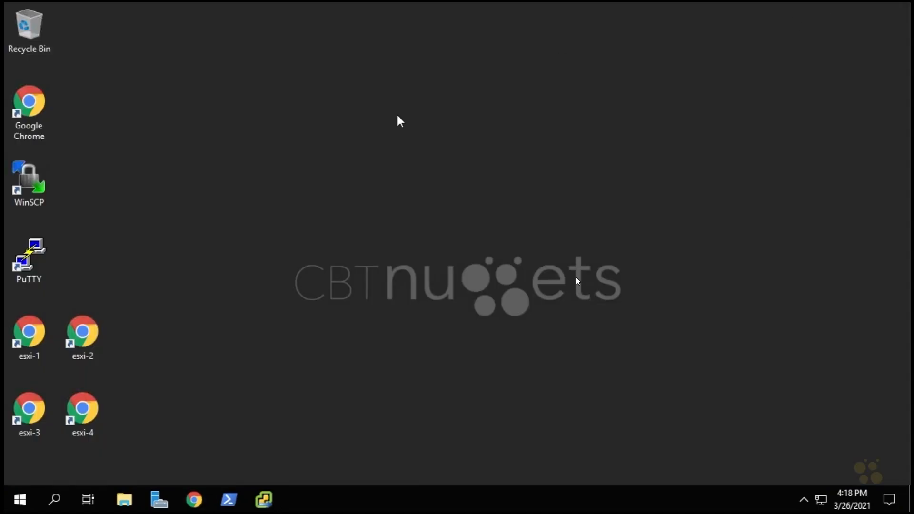
{"action": "left_click", "coordinate": [264, 499]}
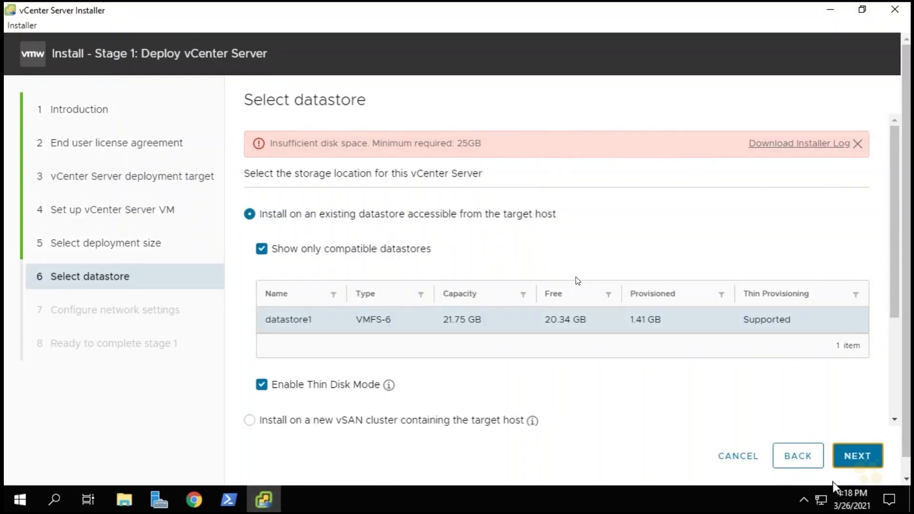
{"action": "left_click", "coordinate": [805, 457]}
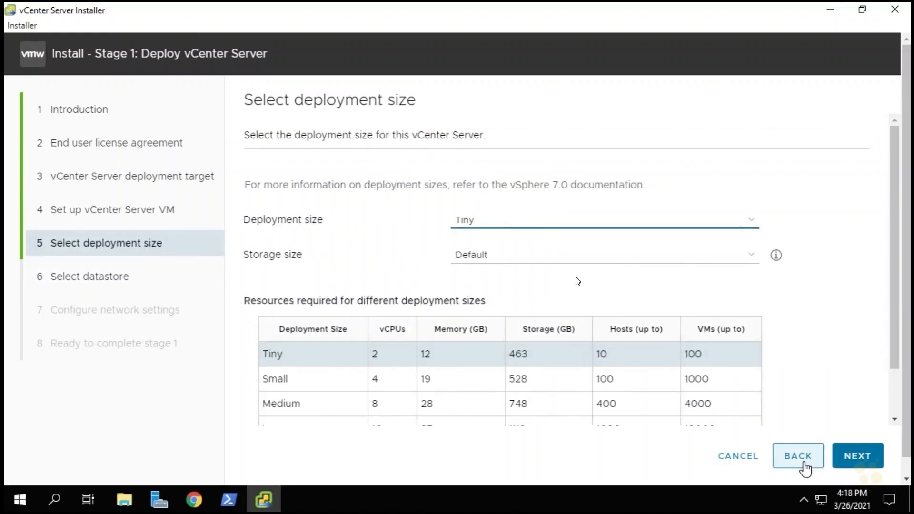
{"action": "left_click", "coordinate": [859, 458]}
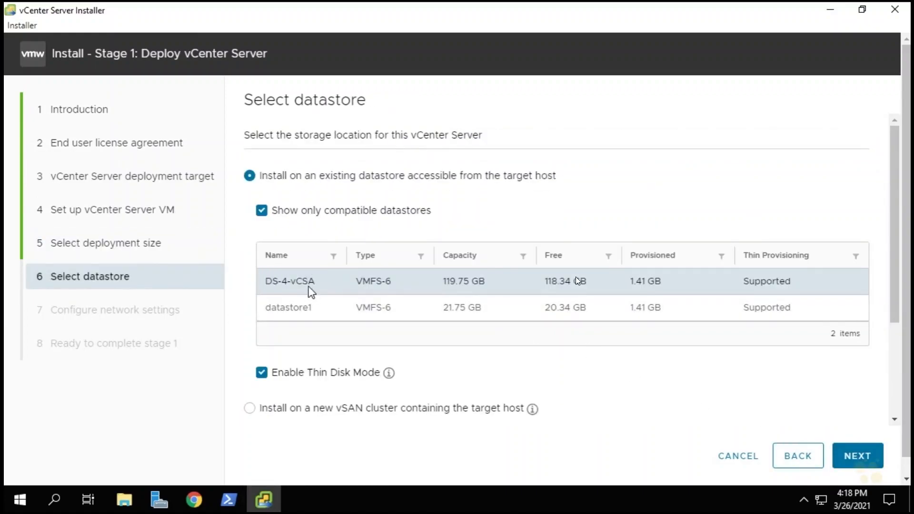
{"action": "left_click", "coordinate": [299, 285]}
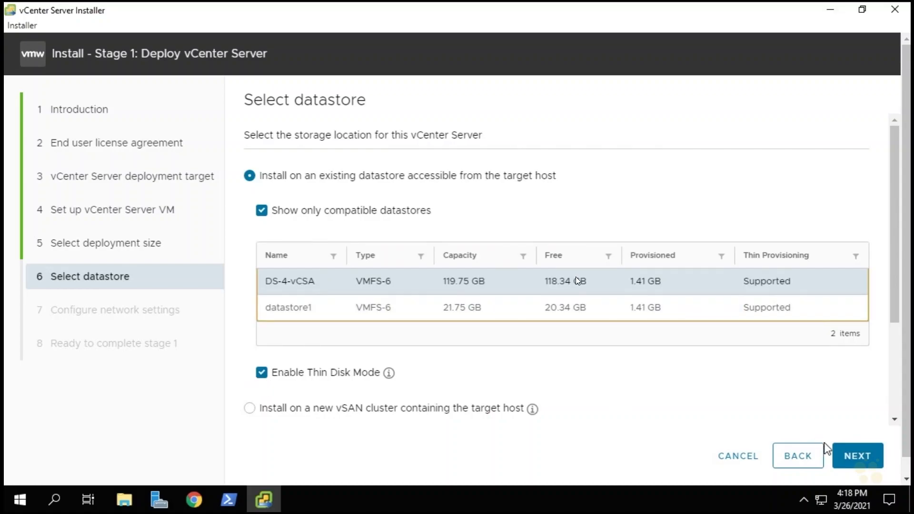
{"action": "left_click", "coordinate": [860, 460]}
Configure static IP address 192.168.1.111, subnet mask 255.255.255.0, default gateway 192.168.1.1 and DNS server 192.168.1.100.
{"action": "left_click", "coordinate": [485, 244]}
{"action": "left_click", "coordinate": [486, 245]}
{"action": "left_click", "coordinate": [485, 310]}
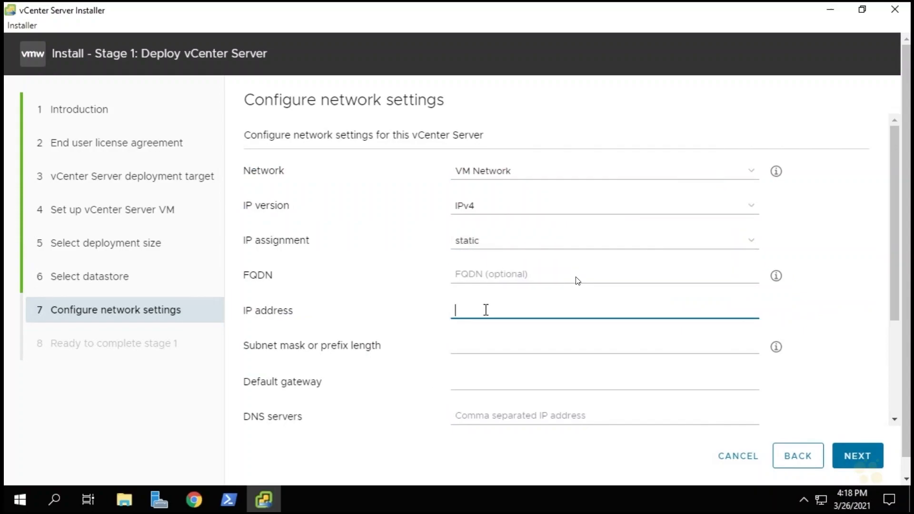
{"action": "type", "text": "192.168.1.111"}
{"action": "key", "text": "Tab"}
{"action": "type", "text": "255.255.255.0"}
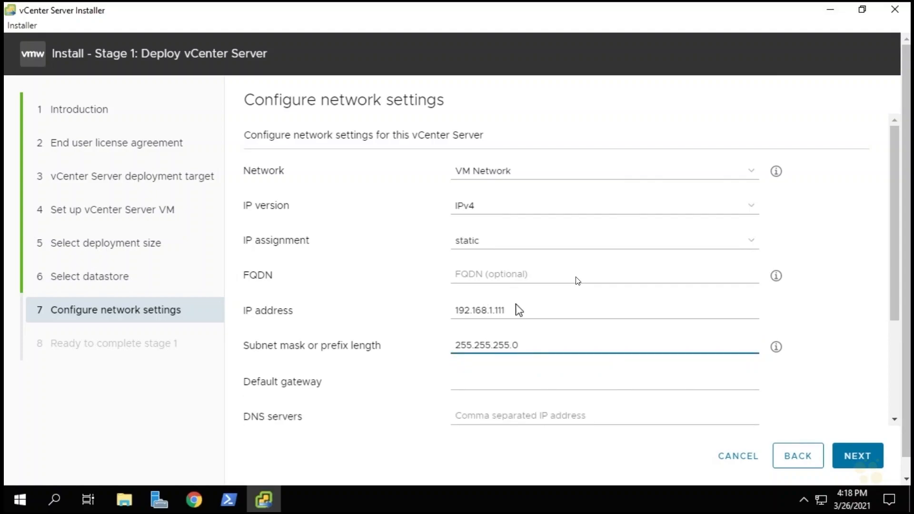
{"action": "key", "text": "Tab"}
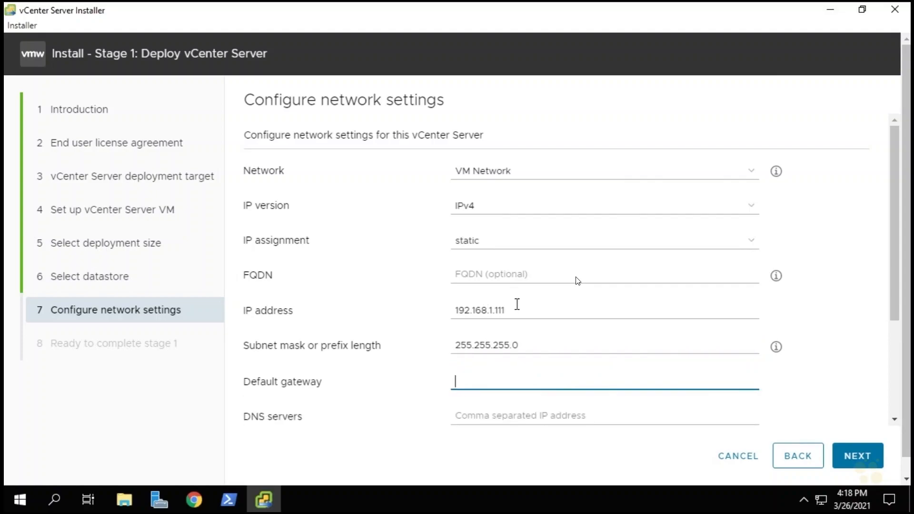
{"action": "type", "text": "192.168.1.1"}
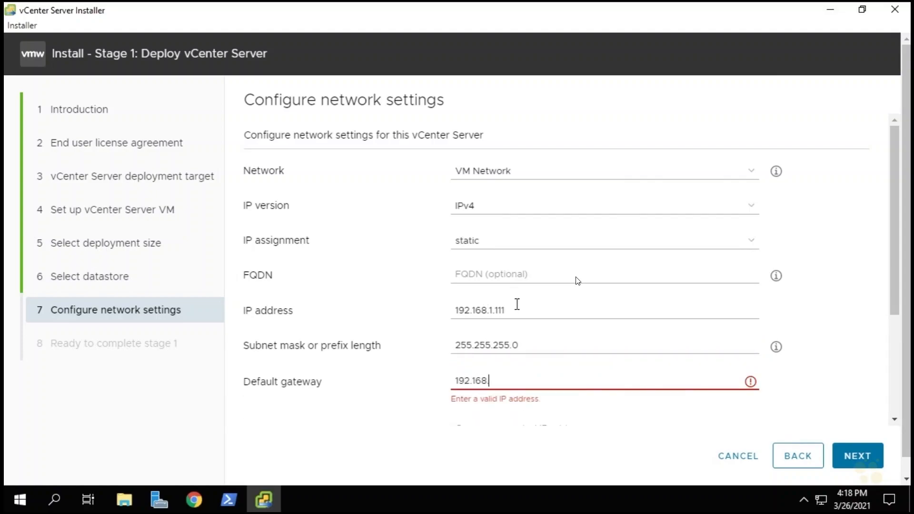
{"action": "left_click", "coordinate": [477, 417]}
{"action": "type", "text": "192.168.1.100"}
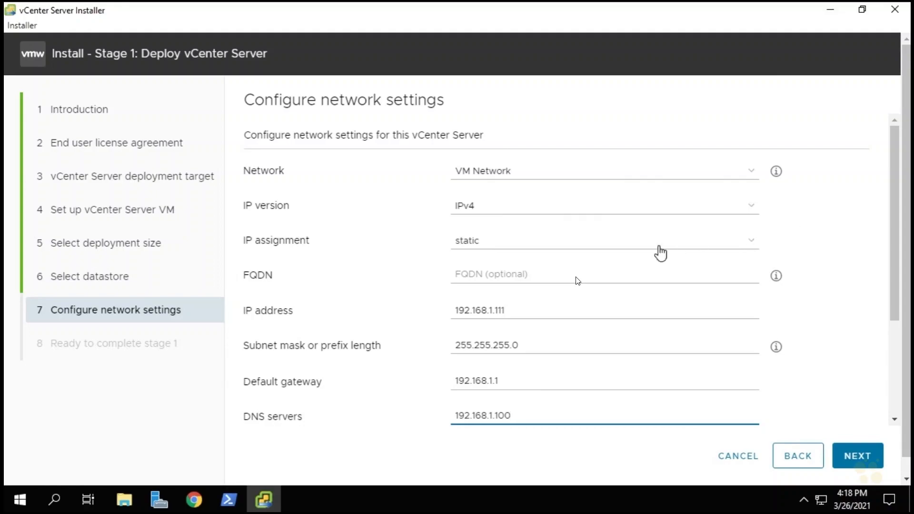
Set the vCenter Server's FQDN to vcsa.nuggetlab.com and check the remaining network settings.
{"action": "left_click", "coordinate": [484, 269]}
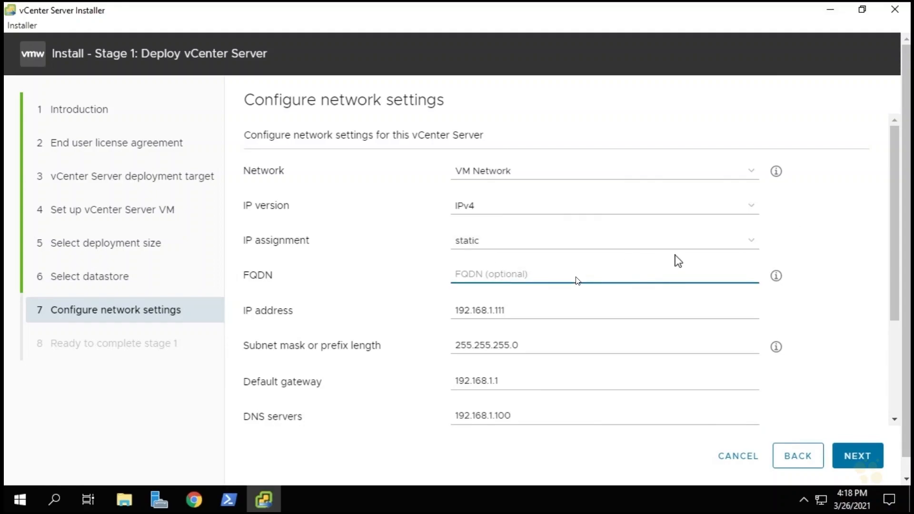
{"action": "type", "text": "vcsa.nuggetlab.com"}
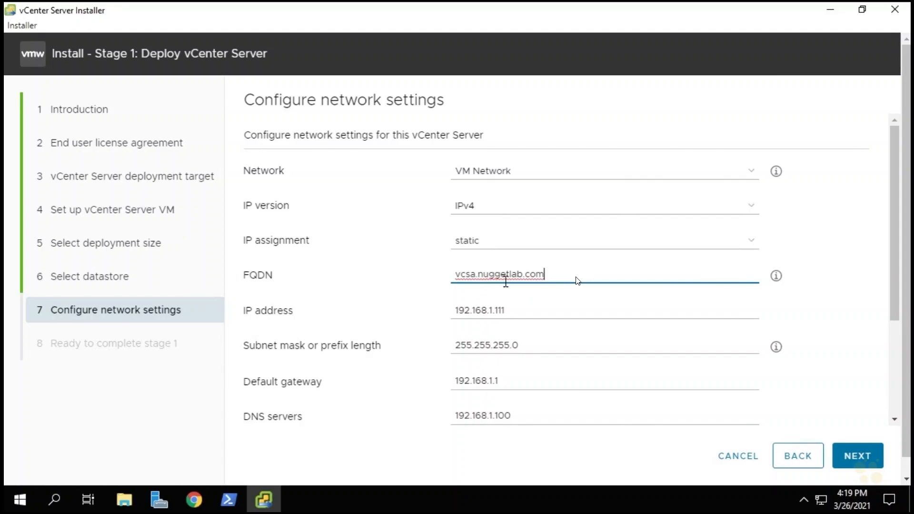
{"action": "scroll", "coordinate": [714, 333], "scroll_direction": "down", "scroll_amount": 3}
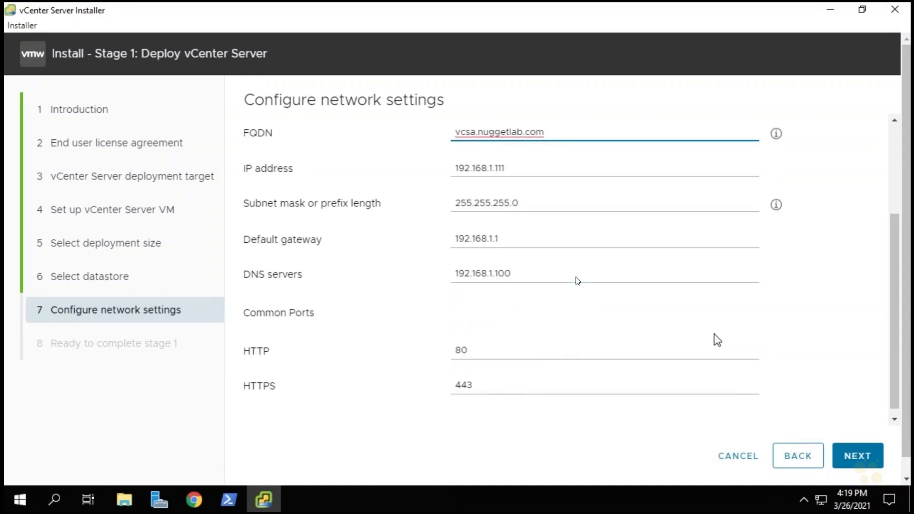
Accept the network settings, review the stage 1 summary and run the vCenter Server deployment.
{"action": "left_click", "coordinate": [862, 463]}
{"action": "scroll", "coordinate": [567, 272], "scroll_direction": "down", "scroll_amount": 2}
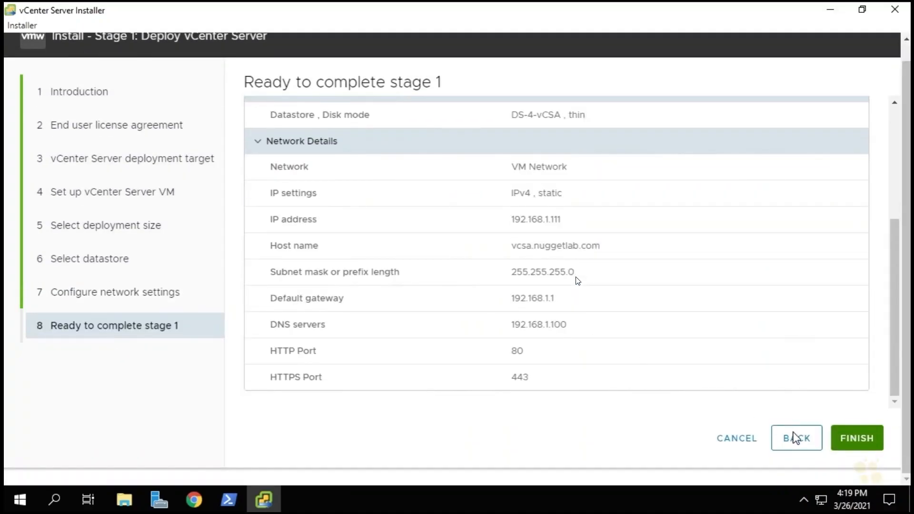
{"action": "left_click", "coordinate": [866, 446]}
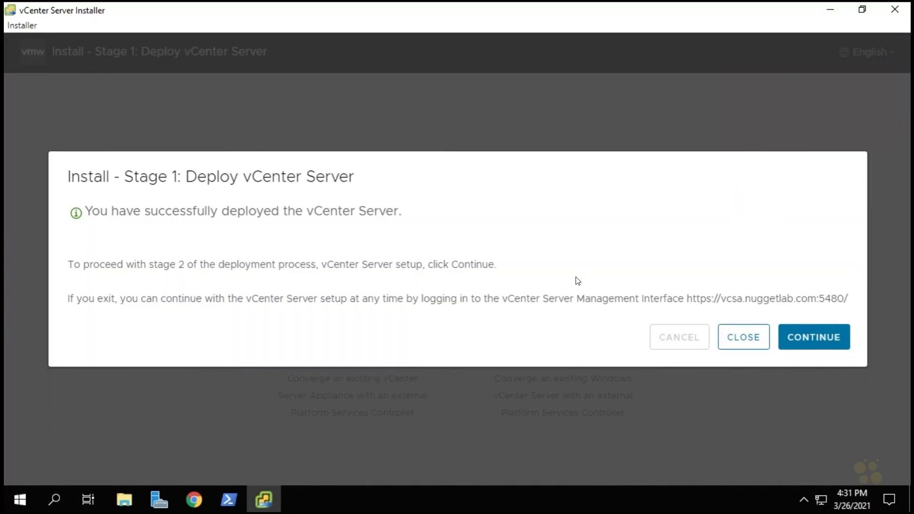
Begin stage 2 and configure vCenter Server to synchronize time with NTP server 192.168.1.100 and enable SSH access.
{"action": "left_click", "coordinate": [820, 342]}
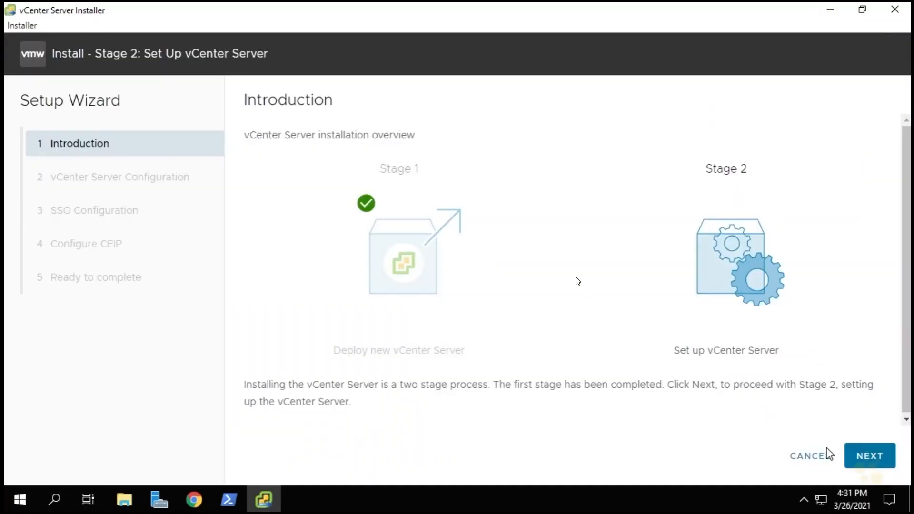
{"action": "left_click", "coordinate": [869, 462]}
{"action": "left_click", "coordinate": [526, 141]}
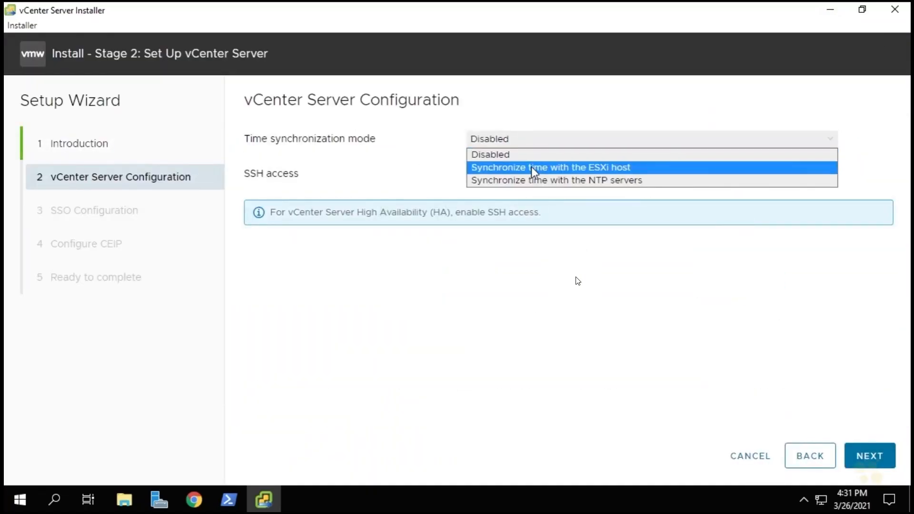
{"action": "left_click", "coordinate": [532, 181]}
{"action": "left_click", "coordinate": [526, 187]}
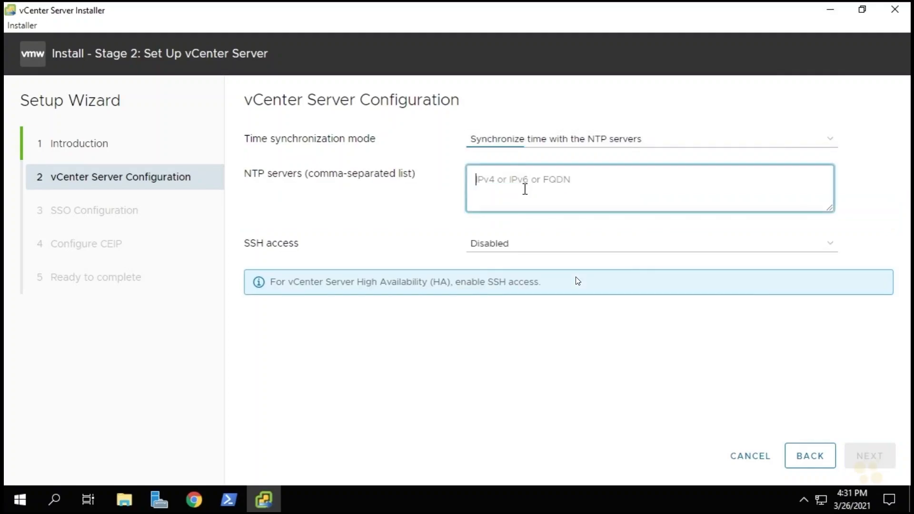
{"action": "type", "text": "192.16"}
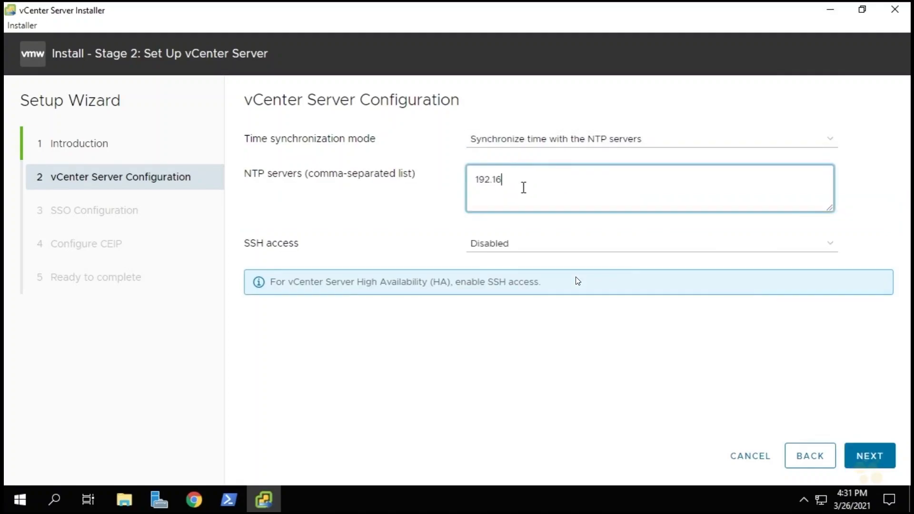
{"action": "type", "text": "8.1.100"}
{"action": "left_click", "coordinate": [506, 245]}
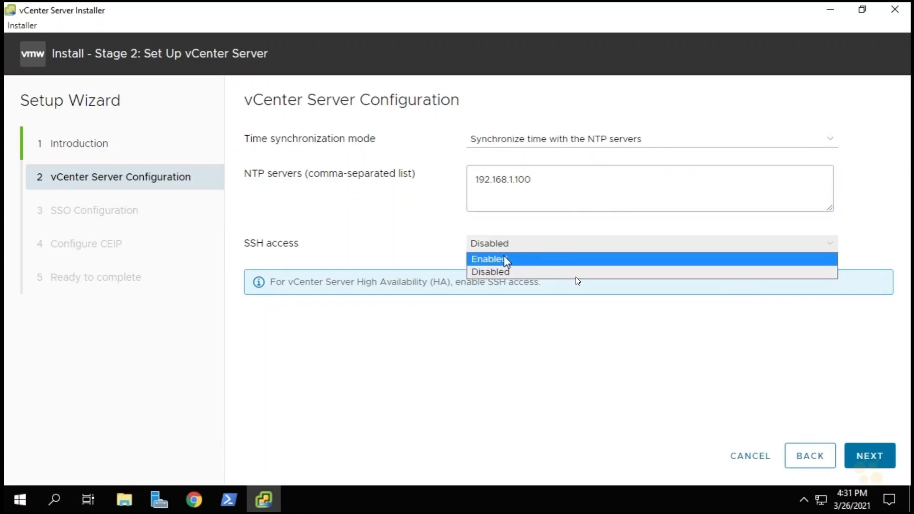
{"action": "left_click", "coordinate": [505, 260]}
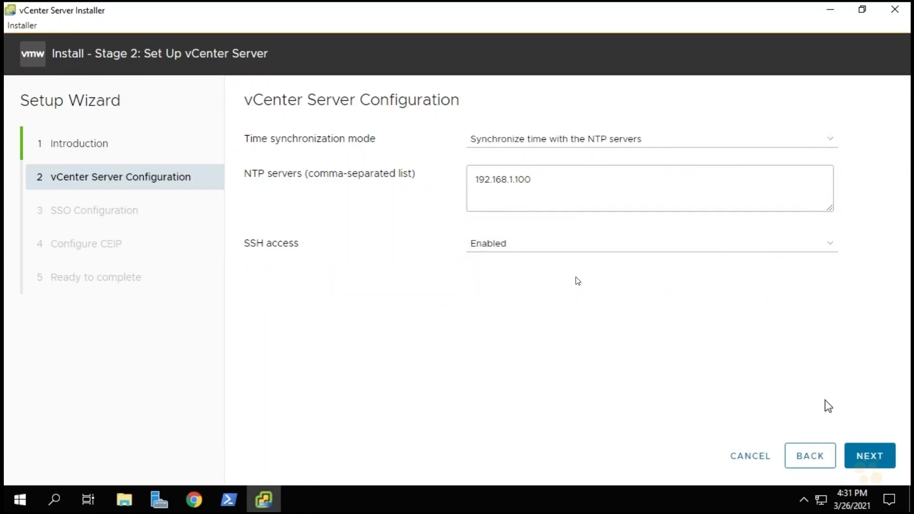
{"action": "left_click", "coordinate": [869, 458]}
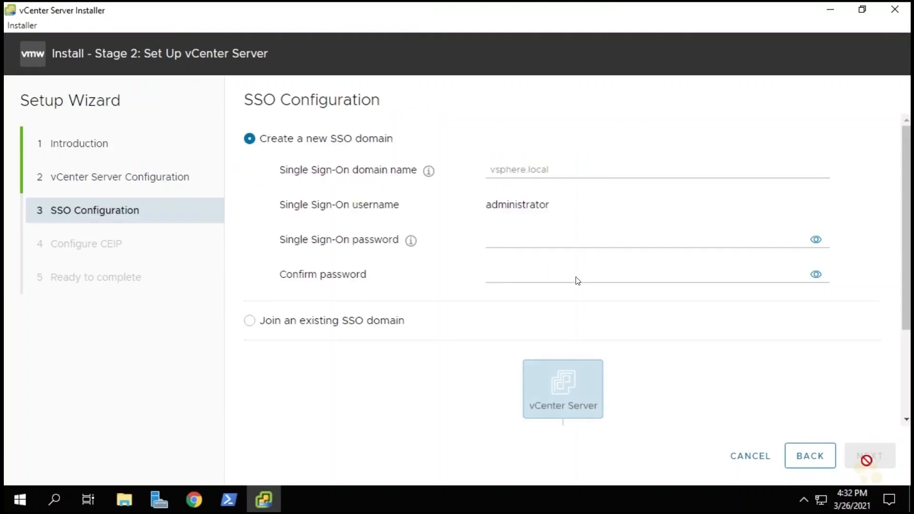
Create a new SSO domain named vsphere.local, entering and confirming the Single Sign-On password.
{"action": "left_click", "coordinate": [552, 169]}
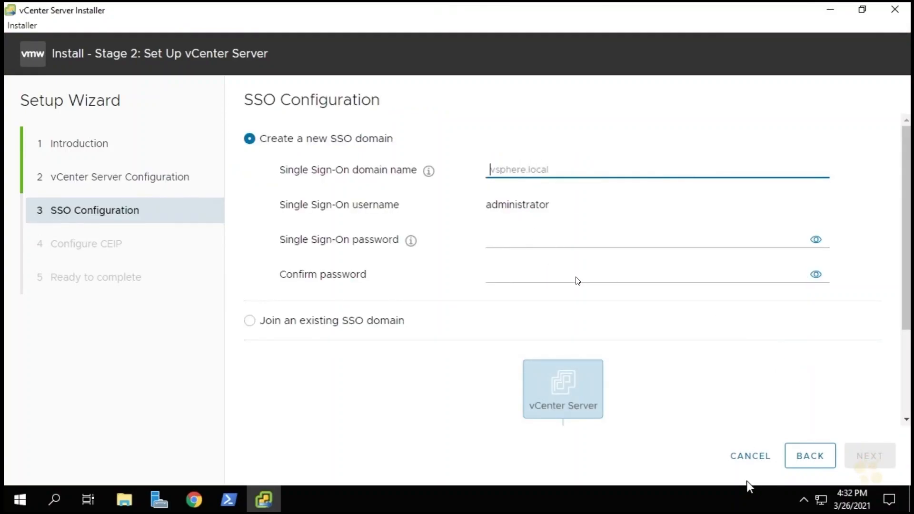
{"action": "type", "text": "vsphere.local"}
{"action": "left_click", "coordinate": [515, 242]}
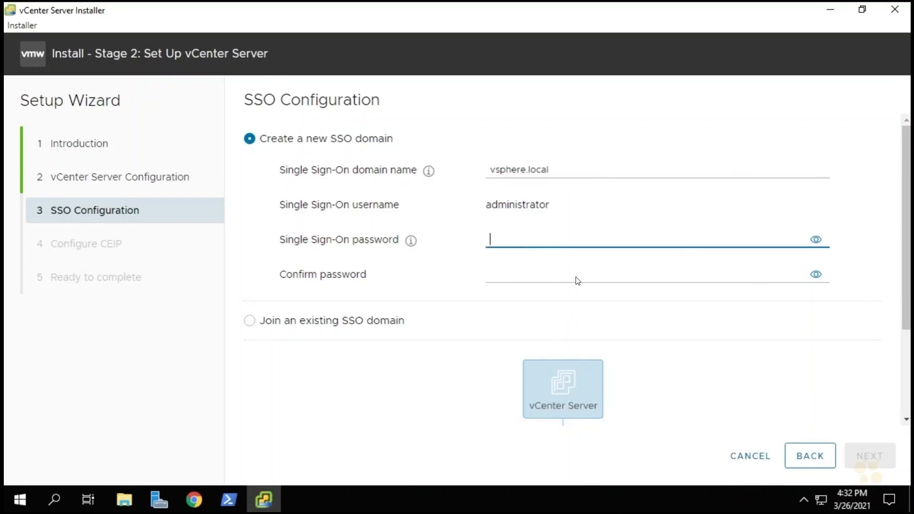
{"action": "key", "text": "ctrl+v"}
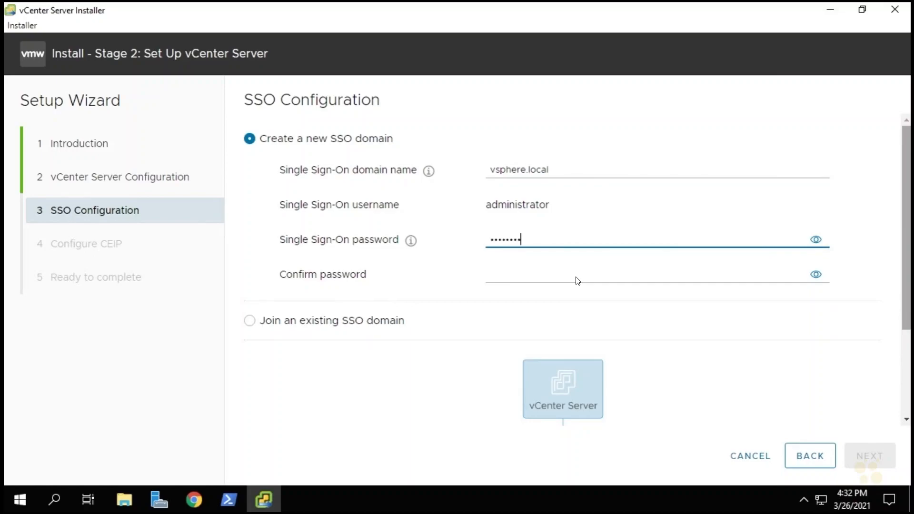
{"action": "left_click", "coordinate": [548, 275]}
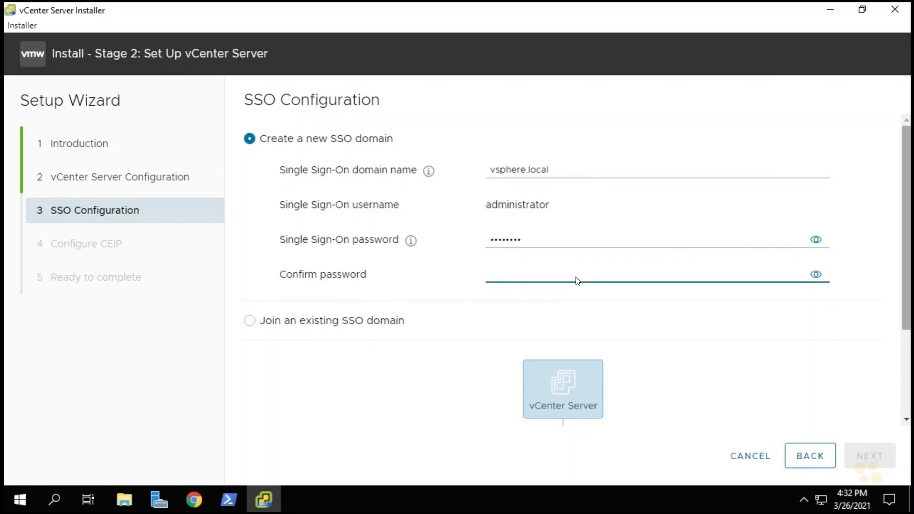
{"action": "key", "text": "ctrl+v"}
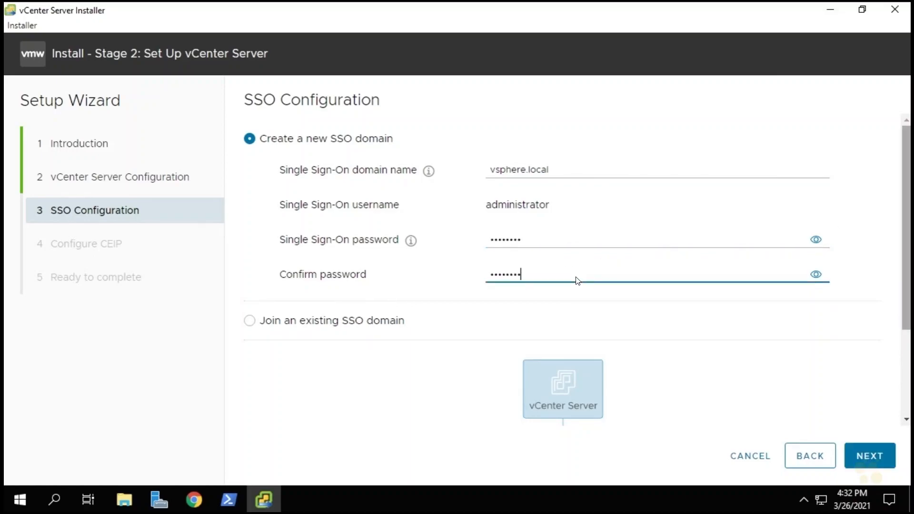
{"action": "left_click", "coordinate": [870, 457]}
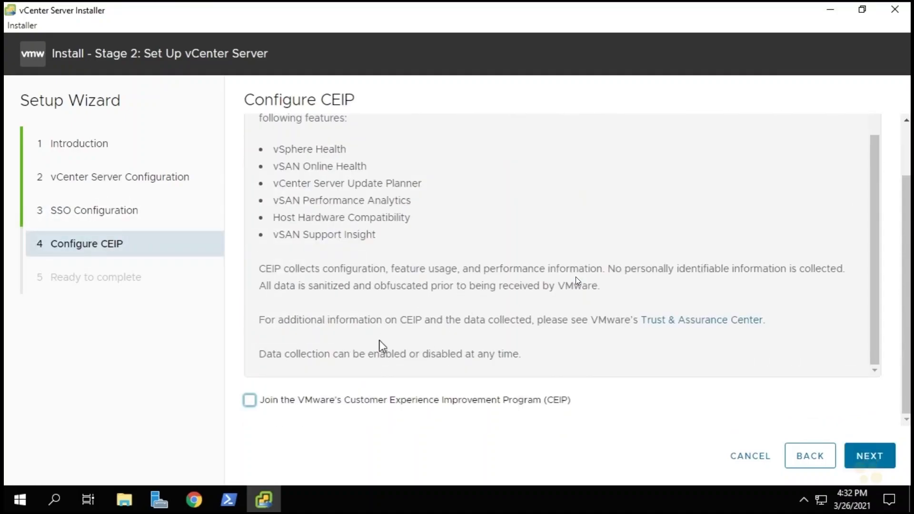
Review the settings, run the stage 2 vCenter Server setup without joining the CEIP, and close the installer upon completion.
{"action": "scroll", "coordinate": [379, 339], "scroll_direction": "up", "scroll_amount": 1}
{"action": "left_click", "coordinate": [872, 462]}
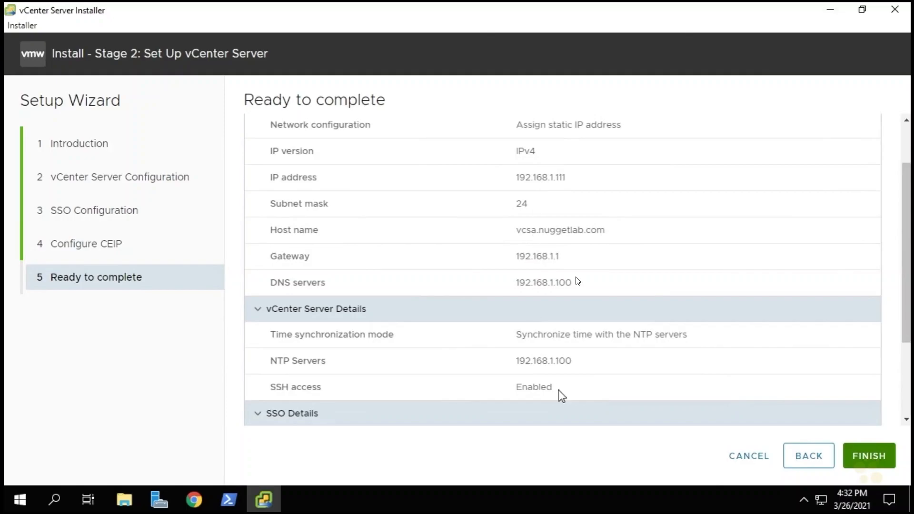
{"action": "scroll", "coordinate": [572, 334], "scroll_direction": "up", "scroll_amount": 2}
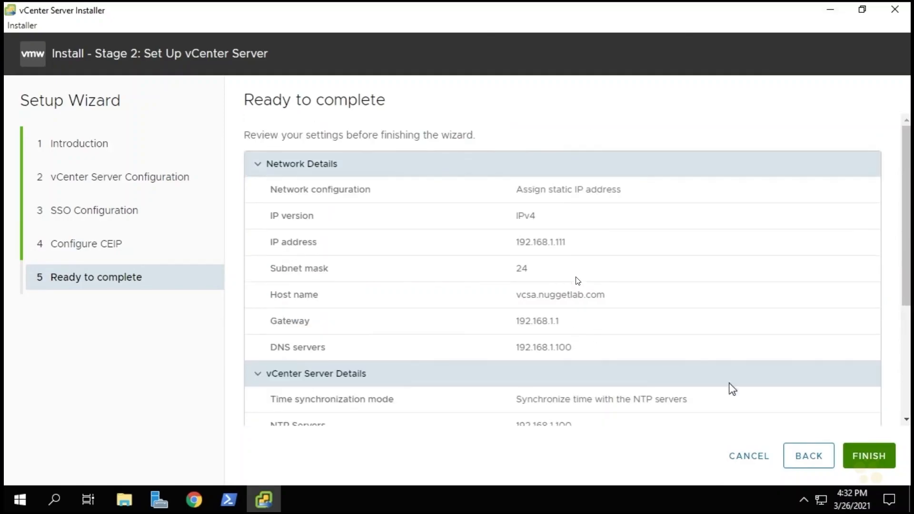
{"action": "left_click", "coordinate": [872, 459]}
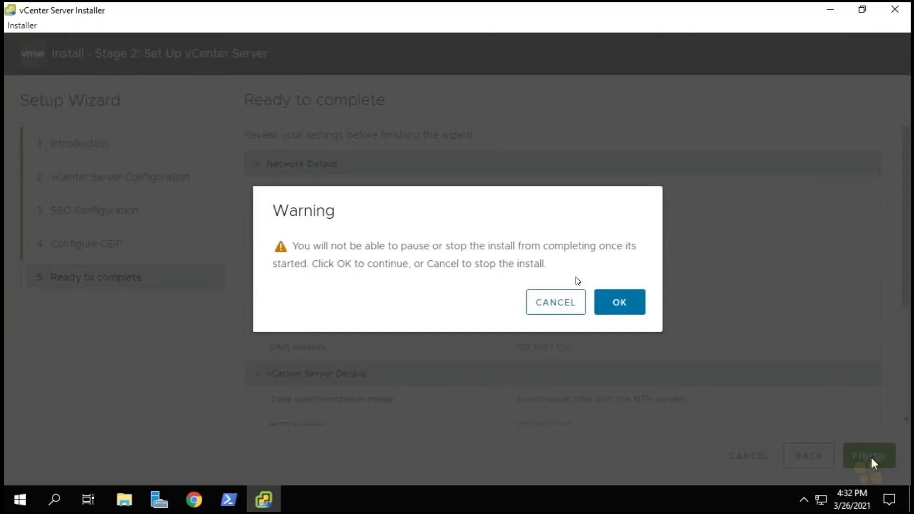
{"action": "left_click", "coordinate": [625, 310]}
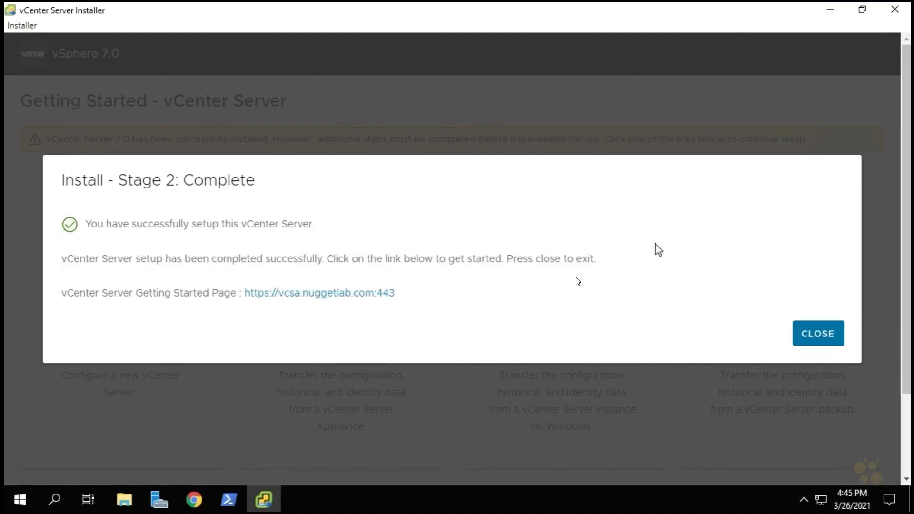
{"action": "left_click", "coordinate": [824, 339]}
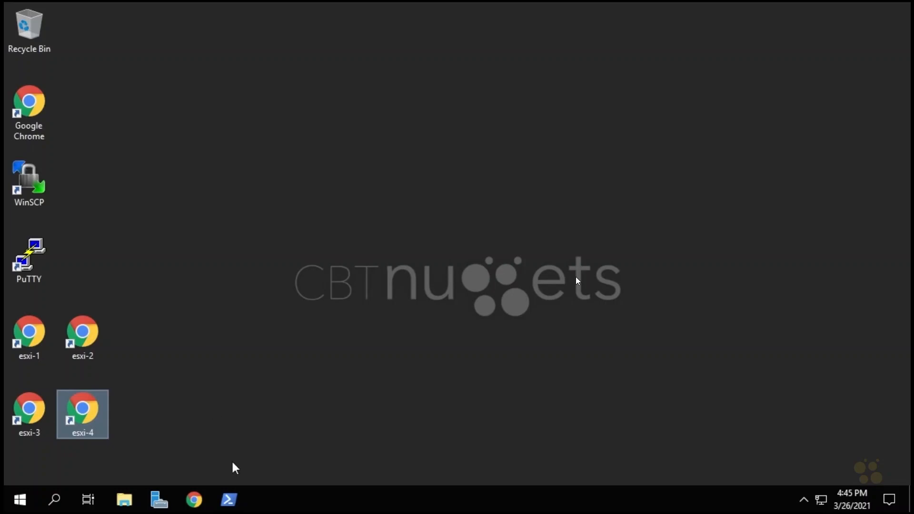
{"action": "left_click", "coordinate": [194, 501]}
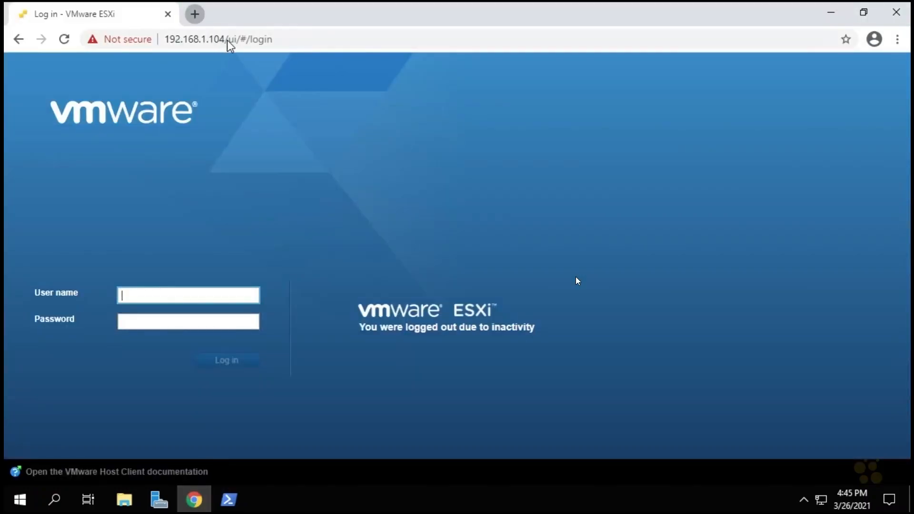
{"action": "key", "text": "ctrl+t"}
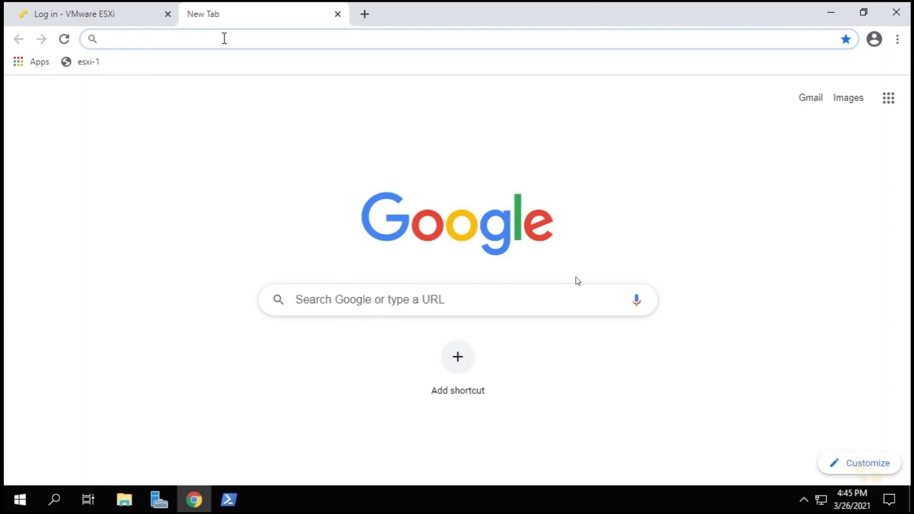
{"action": "type", "text": "h"}
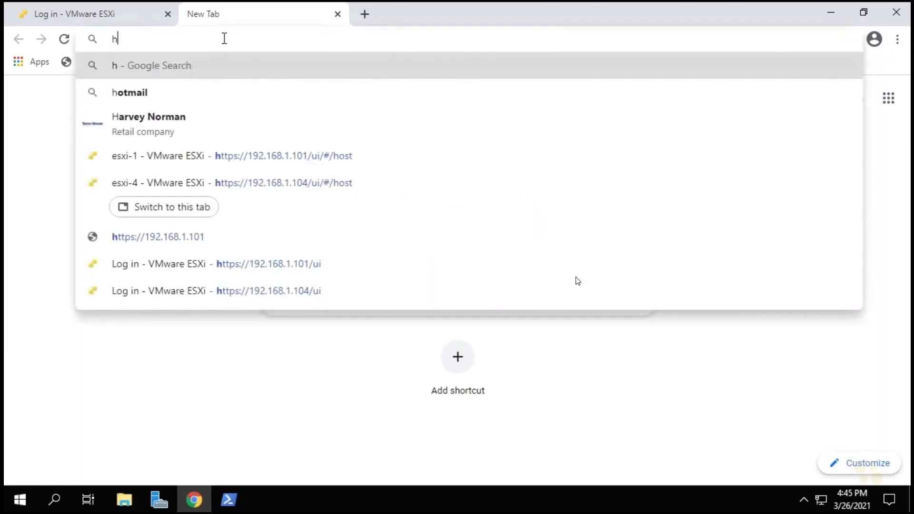
{"action": "type", "text": "ttps://"}
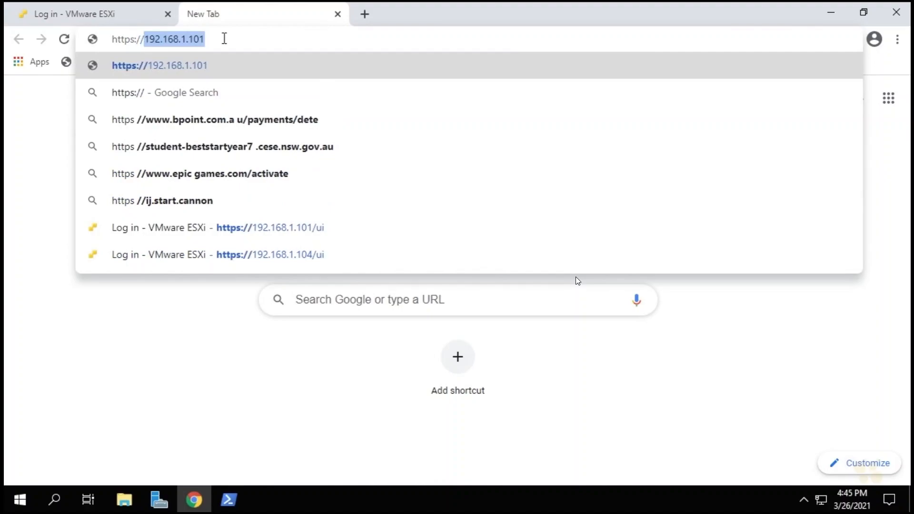
{"action": "type", "text": "vcsa"}
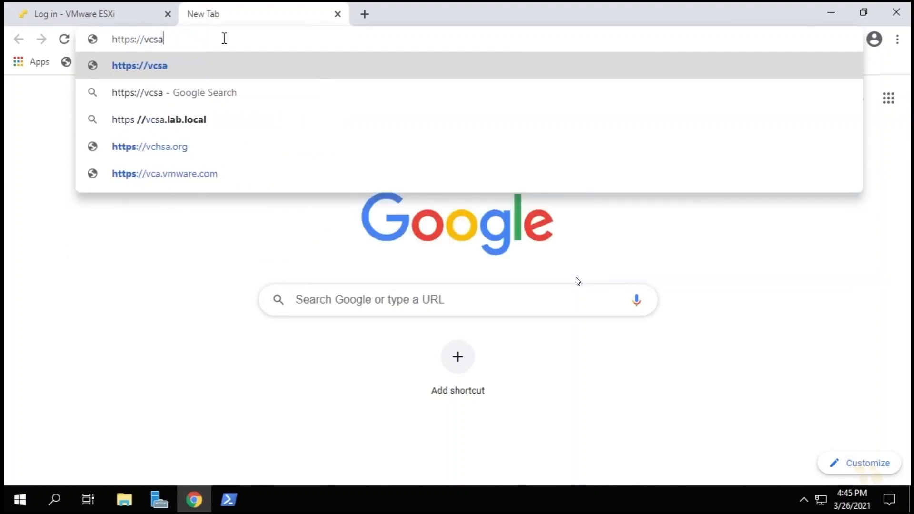
{"action": "type", "text": ".nuggetla"}
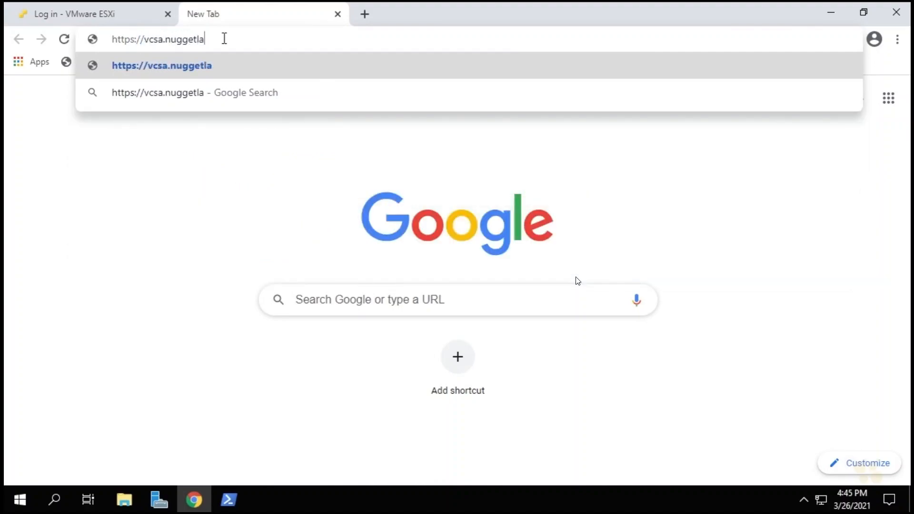
{"action": "type", "text": "b.com/ui"}
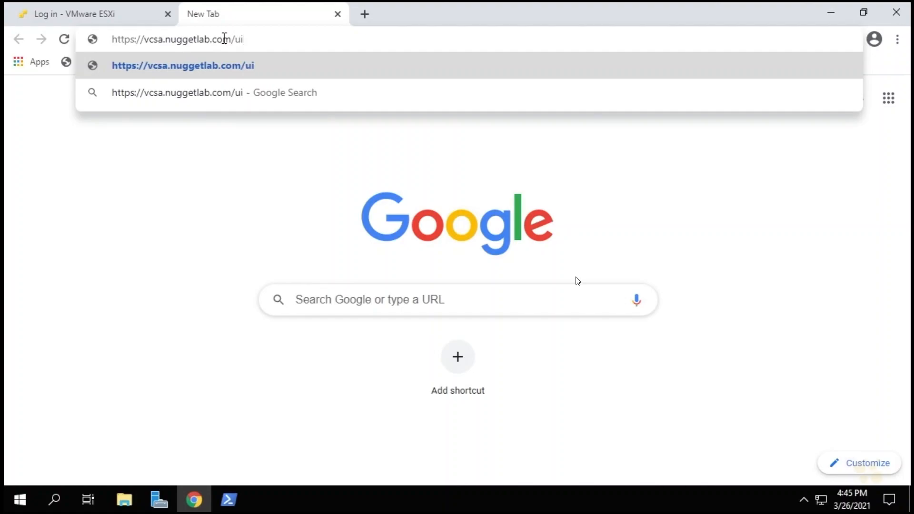
{"action": "key", "text": "Return"}
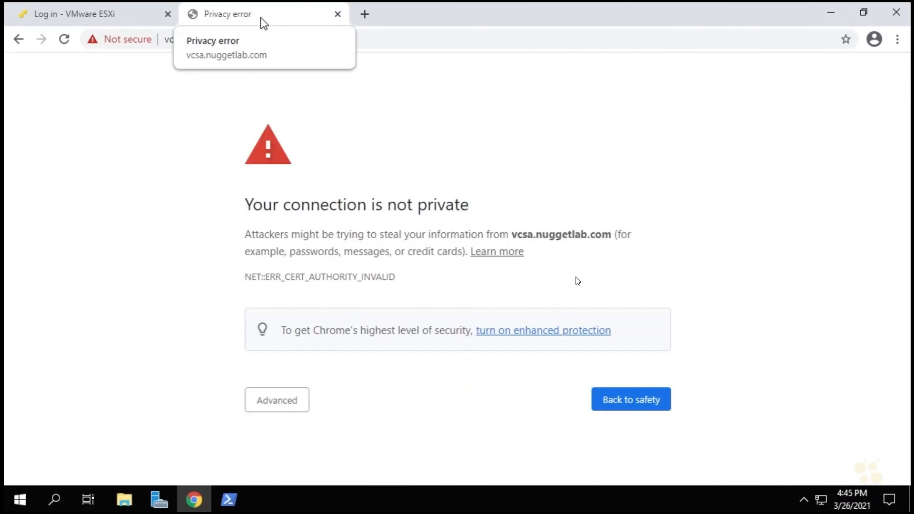
{"action": "left_click", "coordinate": [286, 407]}
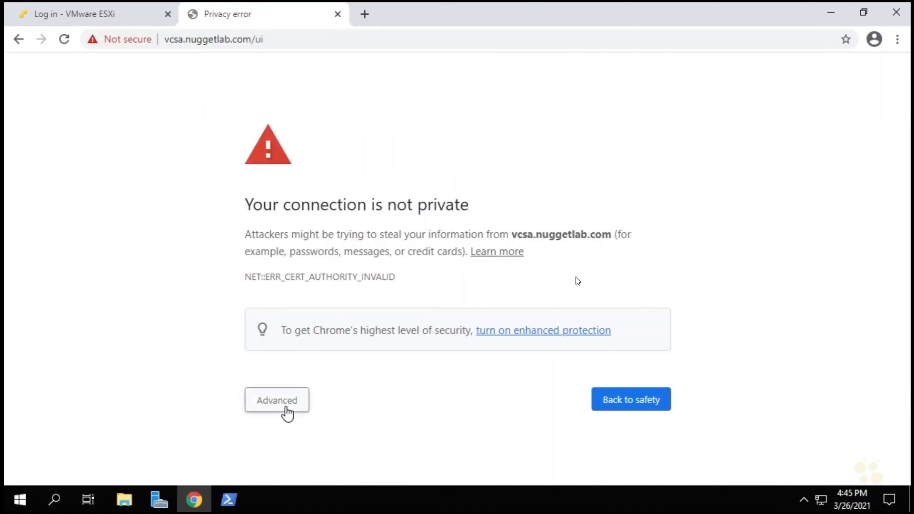
{"action": "scroll", "coordinate": [289, 470], "scroll_direction": "down", "scroll_amount": 2}
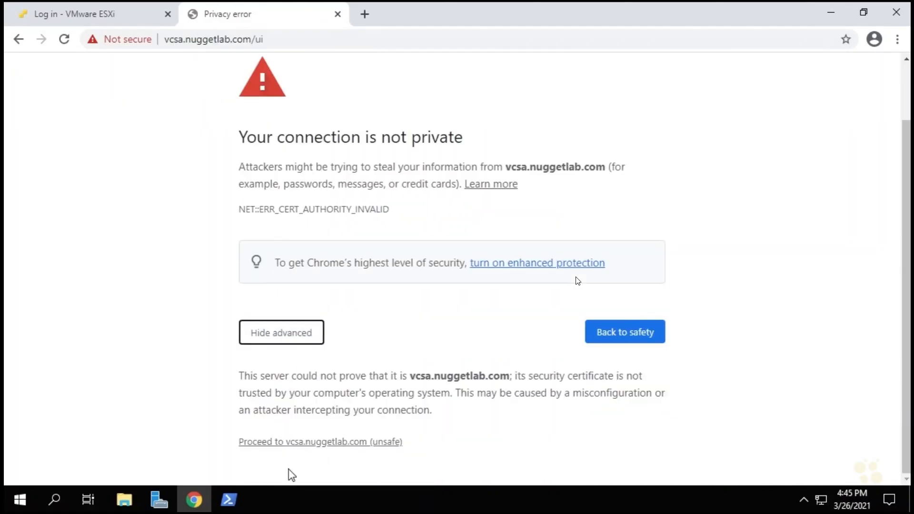
{"action": "left_click", "coordinate": [305, 443]}
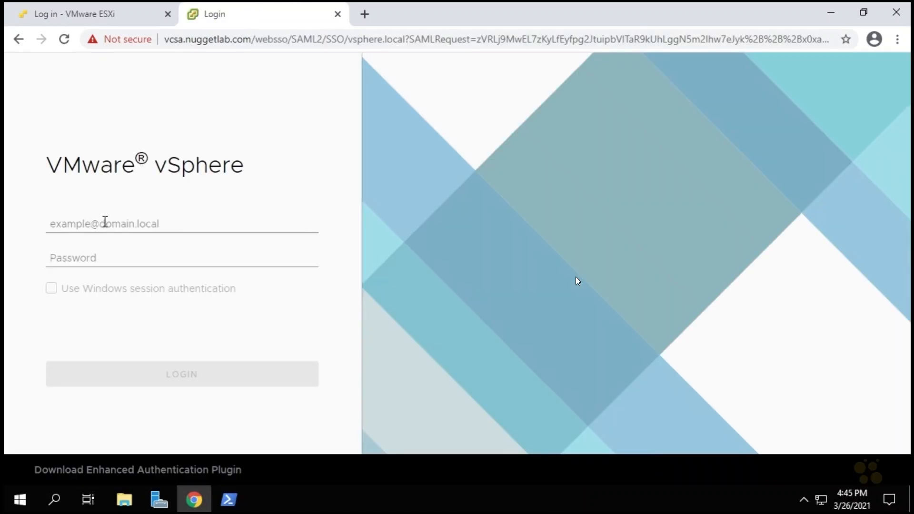
Log in to vSphere with the vsphere.local administrator account and its password, and reset the CPU Exhaustion alarm to green.
{"action": "left_click", "coordinate": [123, 226]}
{"action": "type", "text": "administrator@vsphere.local"}
{"action": "left_click", "coordinate": [129, 257]}
{"action": "type", "text": "********"}
{"action": "left_click", "coordinate": [188, 380]}
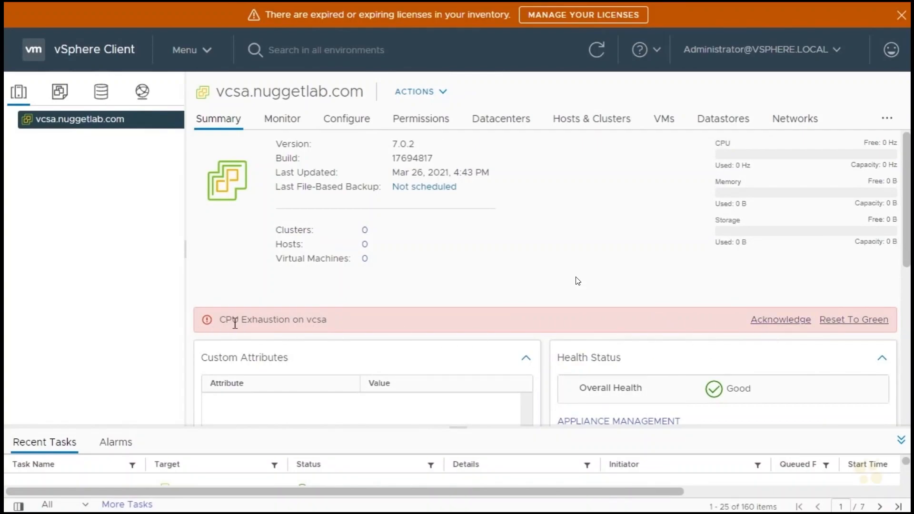
{"action": "left_click", "coordinate": [863, 323]}
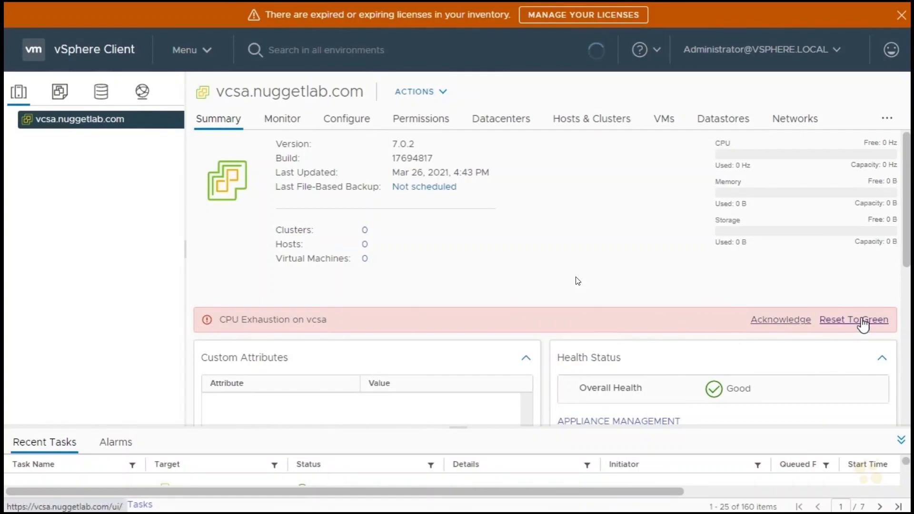
Create a datacenter named LV DataCenter under vcsa.nuggetlab.com and select it in the inventory.
{"action": "right_click", "coordinate": [75, 123]}
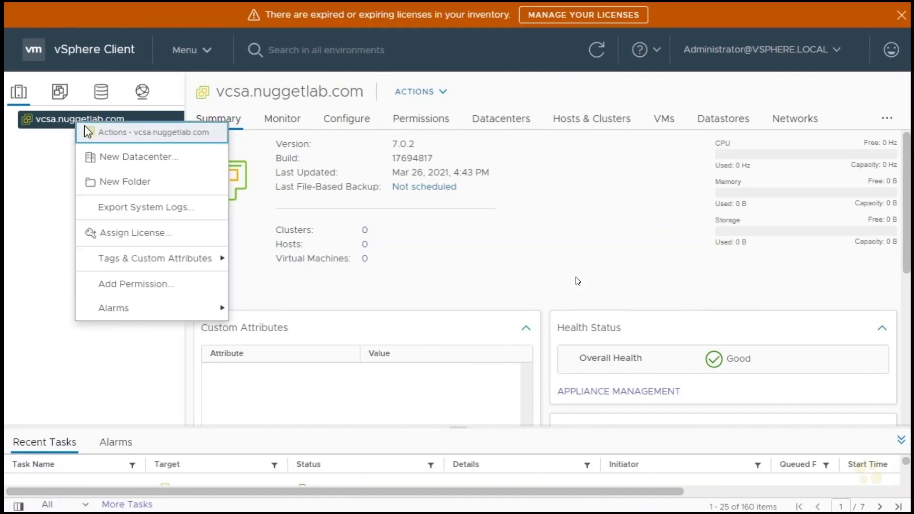
{"action": "left_click", "coordinate": [126, 162]}
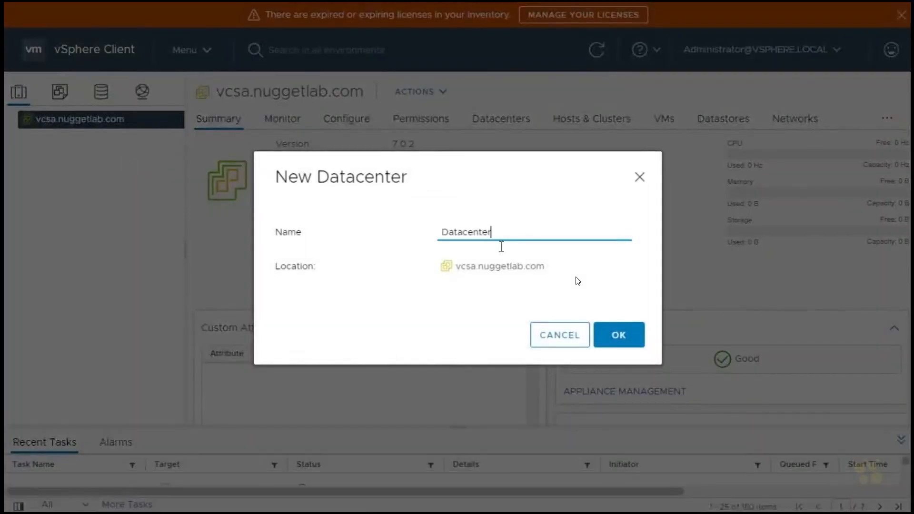
{"action": "key", "text": "BackSpace"}
{"action": "key", "text": "BackSpace"}
{"action": "key", "text": "BackSpace"}
{"action": "key", "text": "BackSpace"}
{"action": "key", "text": "BackSpace"}
{"action": "key", "text": "BackSpace"}
{"action": "key", "text": "BackSpace"}
{"action": "key", "text": "BackSpace"}
{"action": "key", "text": "BackSpace"}
{"action": "type", "text": "LV DataCenter"}
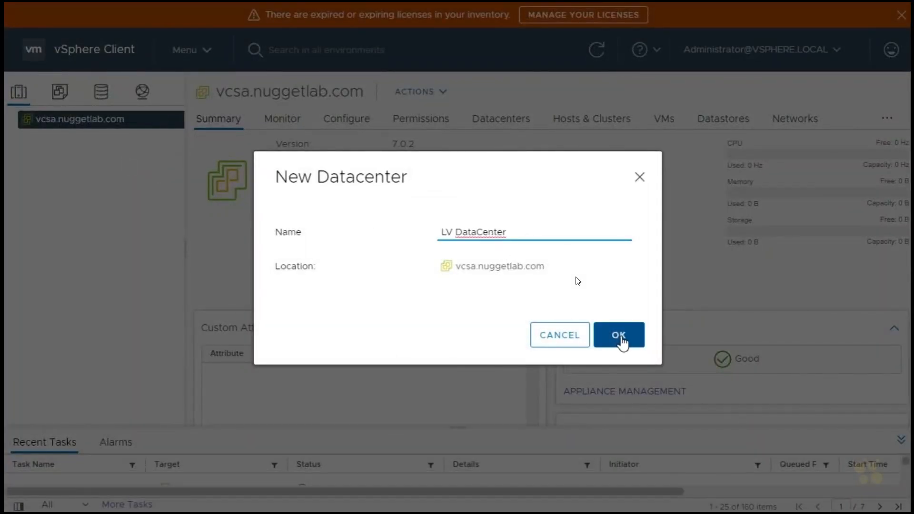
{"action": "left_click", "coordinate": [619, 338]}
{"action": "left_click", "coordinate": [80, 141]}
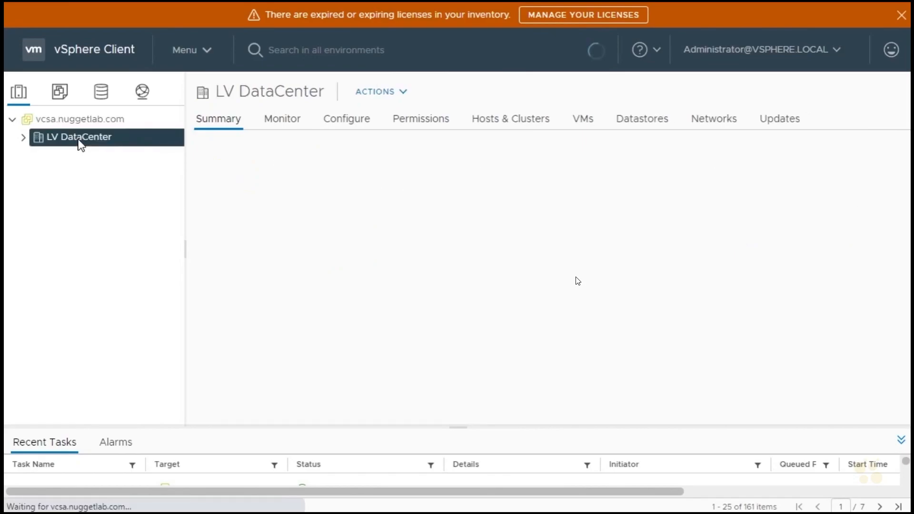
Create a cluster named Cluster 1 in LV DataCenter with vSphere DRS, vSphere HA and vSAN turned off.
{"action": "right_click", "coordinate": [81, 142]}
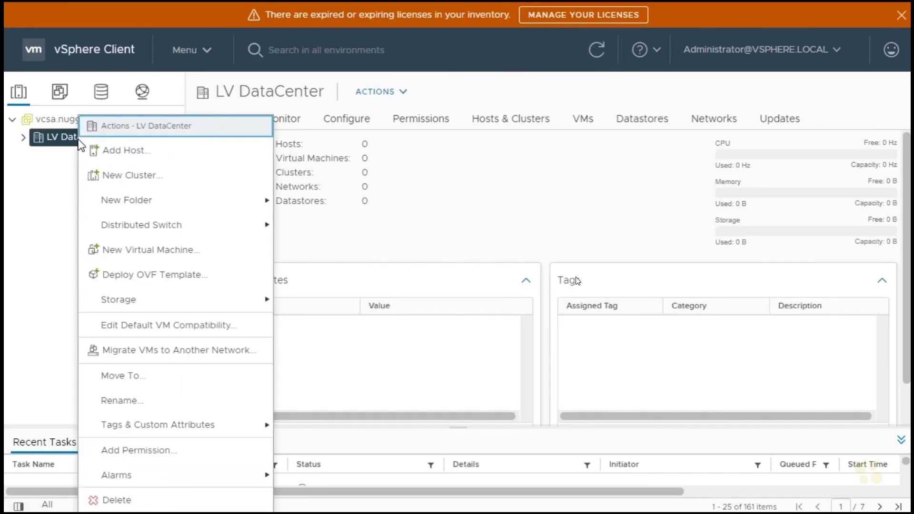
{"action": "left_click", "coordinate": [149, 185]}
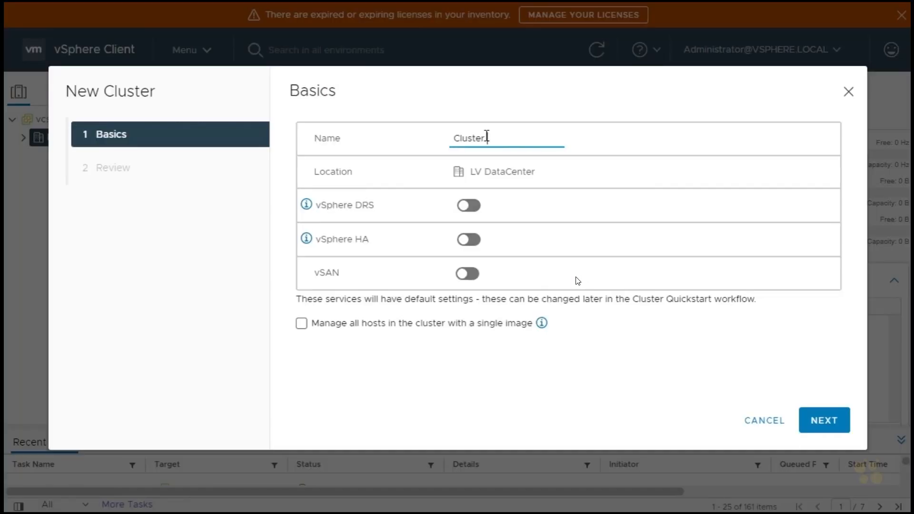
{"action": "left_click", "coordinate": [829, 422]}
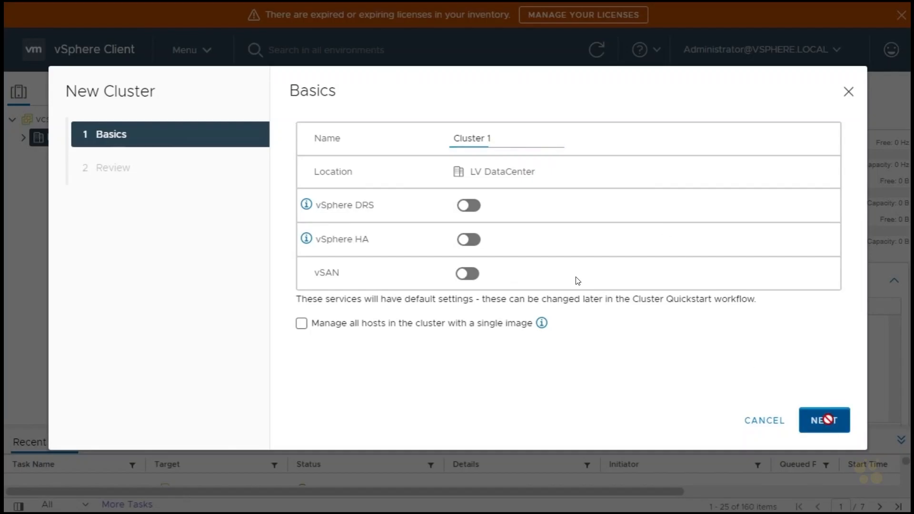
{"action": "left_click", "coordinate": [829, 422]}
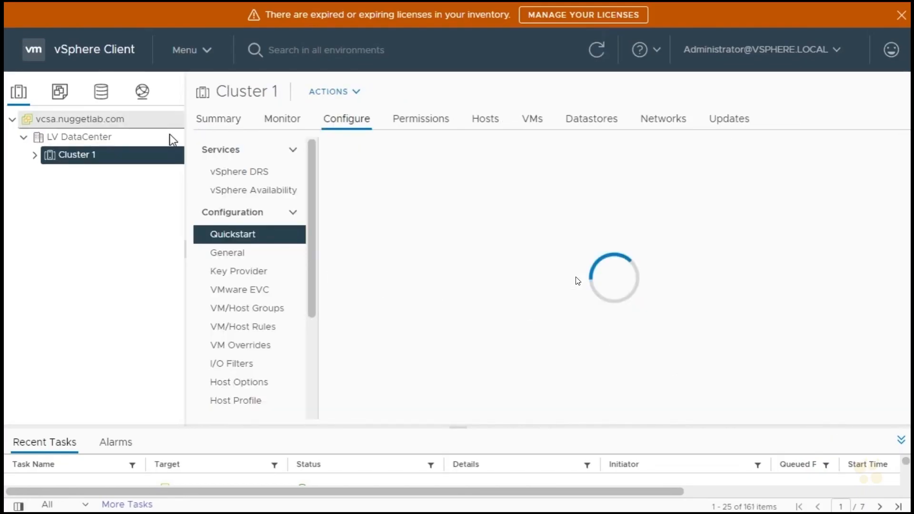
Start adding hosts through Cluster 1's Quickstart, entering esxi-1.nuggetlab.com with the root username and its password.
{"action": "left_click", "coordinate": [350, 125]}
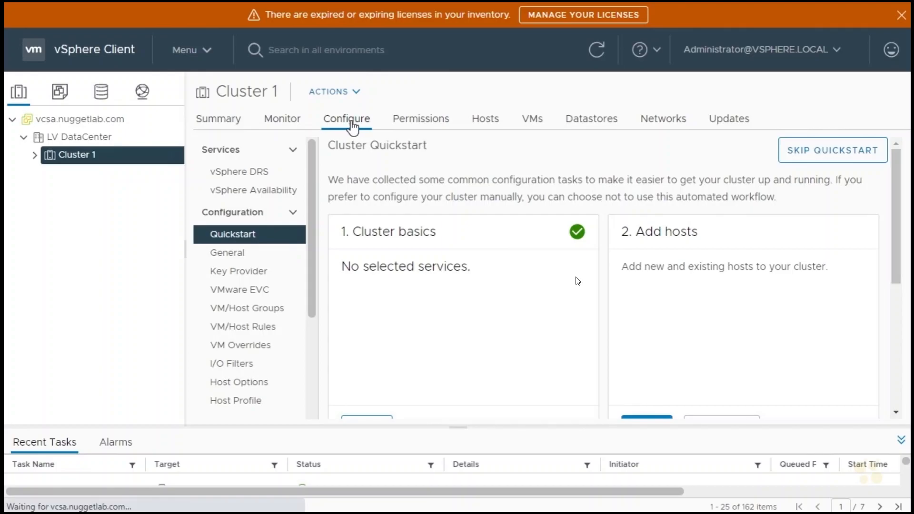
{"action": "left_click", "coordinate": [245, 238]}
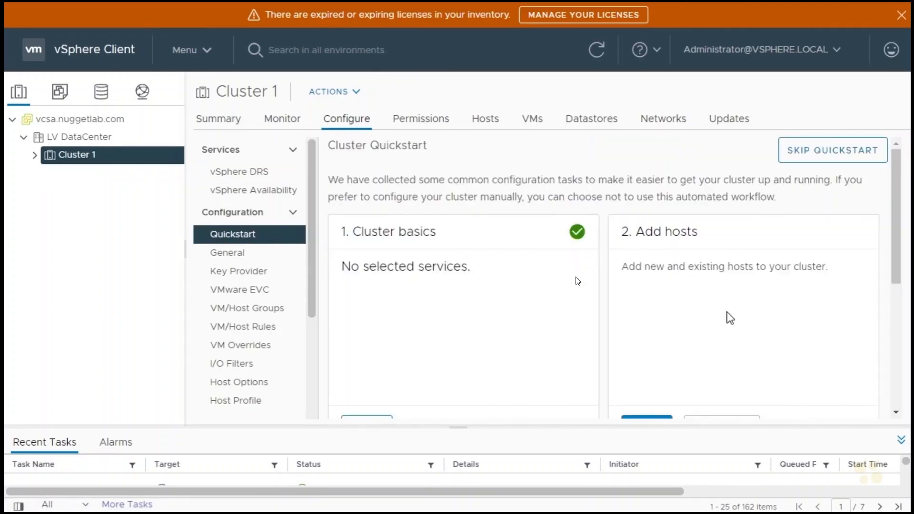
{"action": "scroll", "coordinate": [730, 318], "scroll_direction": "down", "scroll_amount": 3}
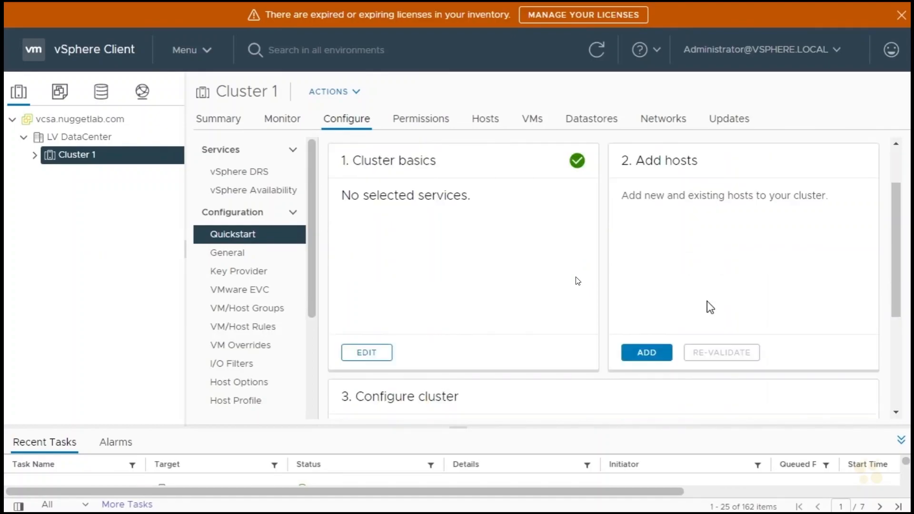
{"action": "left_click", "coordinate": [647, 353]}
{"action": "left_click", "coordinate": [345, 172]}
{"action": "type", "text": "esxi-1.nuggetlab.com"}
{"action": "key", "text": "Tab"}
{"action": "type", "text": "root"}
{"action": "key", "text": "Tab"}
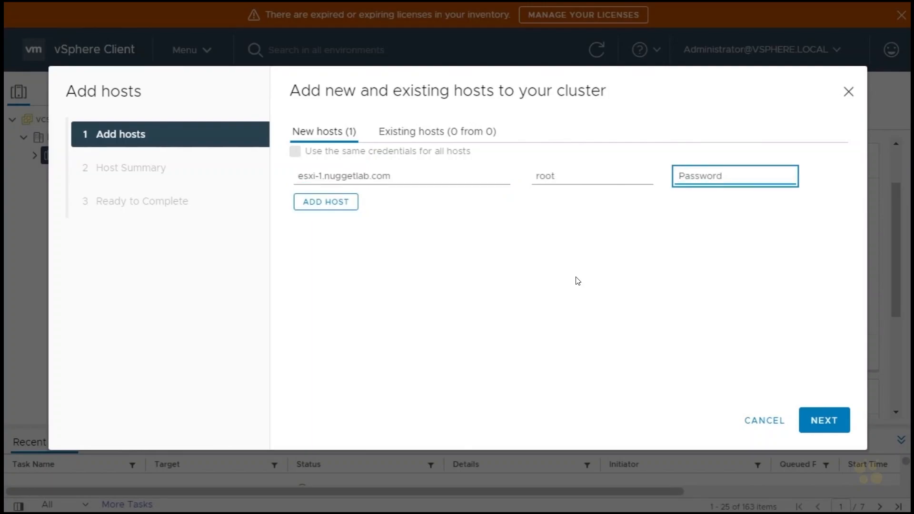
{"action": "type", "text": "VMware1!"}
Add three more host rows and copy the esxi-1.nuggetlab.com address into each of them.
{"action": "left_click", "coordinate": [337, 205]}
{"action": "left_click", "coordinate": [327, 248]}
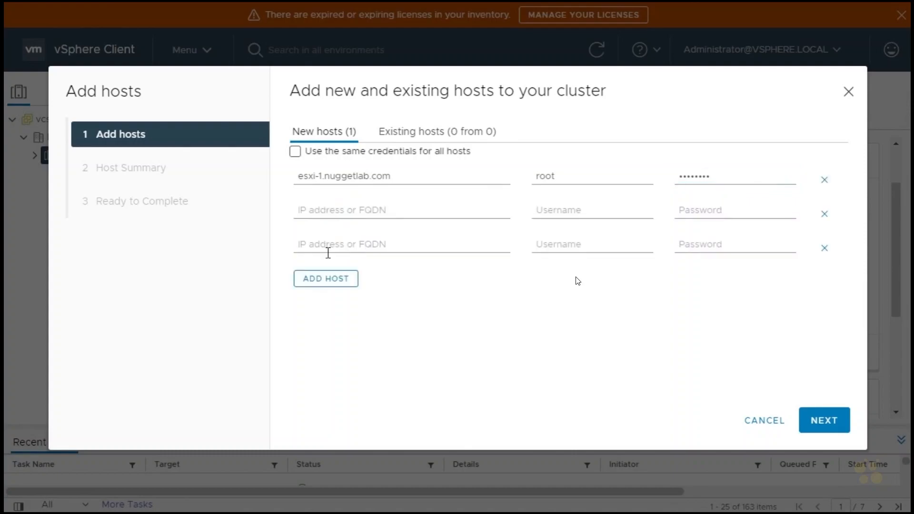
{"action": "left_click", "coordinate": [327, 279]}
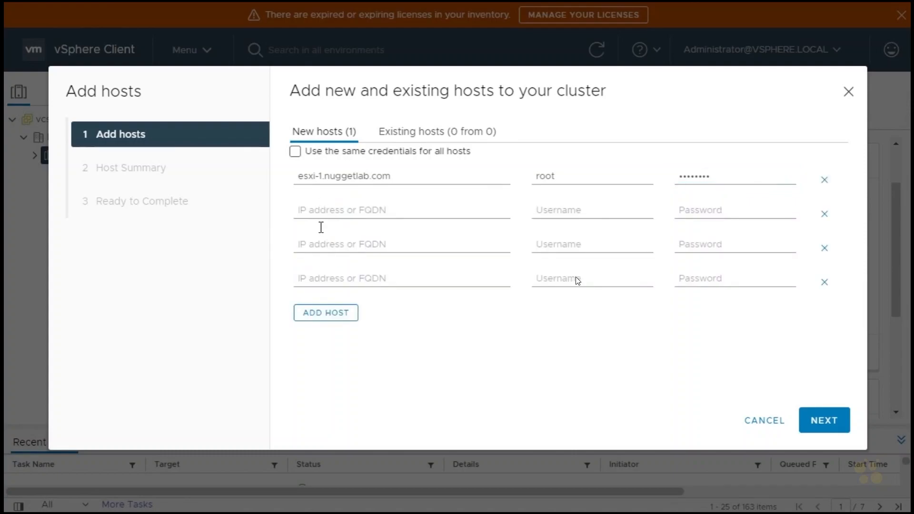
{"action": "triple_click", "coordinate": [326, 173]}
{"action": "key", "text": "ctrl+c"}
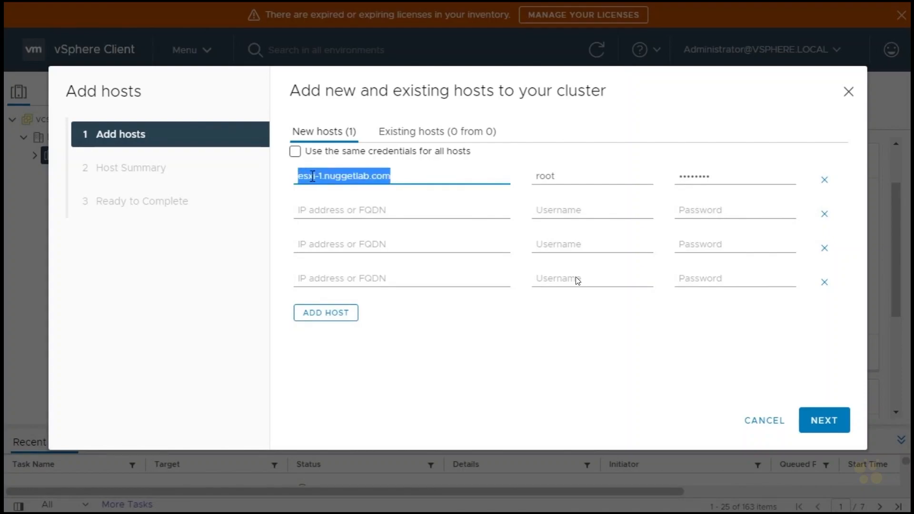
{"action": "left_click", "coordinate": [327, 210]}
{"action": "key", "text": "ctrl+v"}
{"action": "left_click", "coordinate": [320, 245]}
{"action": "key", "text": "ctrl+v"}
{"action": "left_click", "coordinate": [324, 276]}
{"action": "key", "text": "ctrl+v"}
Change the three copied host addresses to esxi-2.nuggetlab.com, esxi-3.nuggetlab.com and esxi-4.nuggetlab.com.
{"action": "left_click", "coordinate": [320, 210]}
{"action": "key", "text": "BackSpace"}
{"action": "type", "text": "2"}
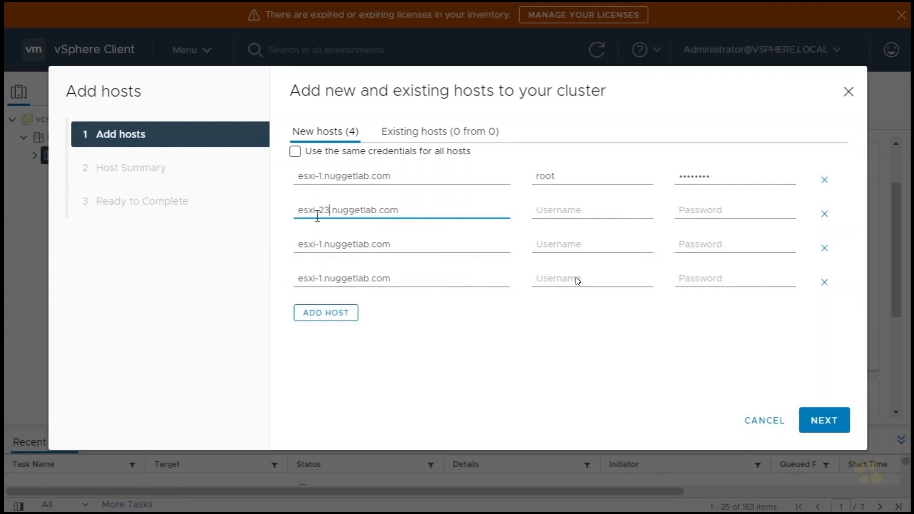
{"action": "left_click", "coordinate": [324, 244]}
{"action": "key", "text": "BackSpace"}
{"action": "type", "text": "3"}
{"action": "left_click", "coordinate": [319, 279]}
{"action": "double_click", "coordinate": [319, 279]}
{"action": "type", "text": "4"}
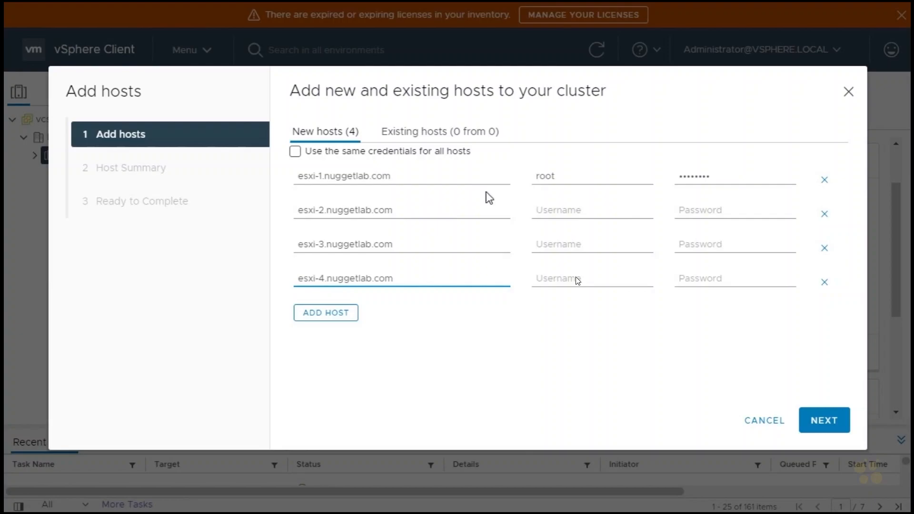
Use the same credentials for all hosts and accept the certificate thumbprints of all four hosts.
{"action": "left_click", "coordinate": [297, 152]}
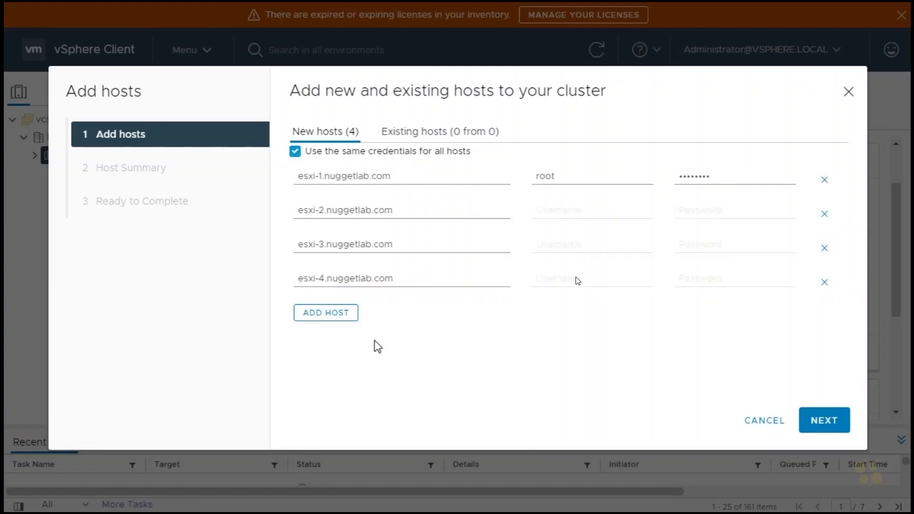
{"action": "left_click", "coordinate": [822, 420]}
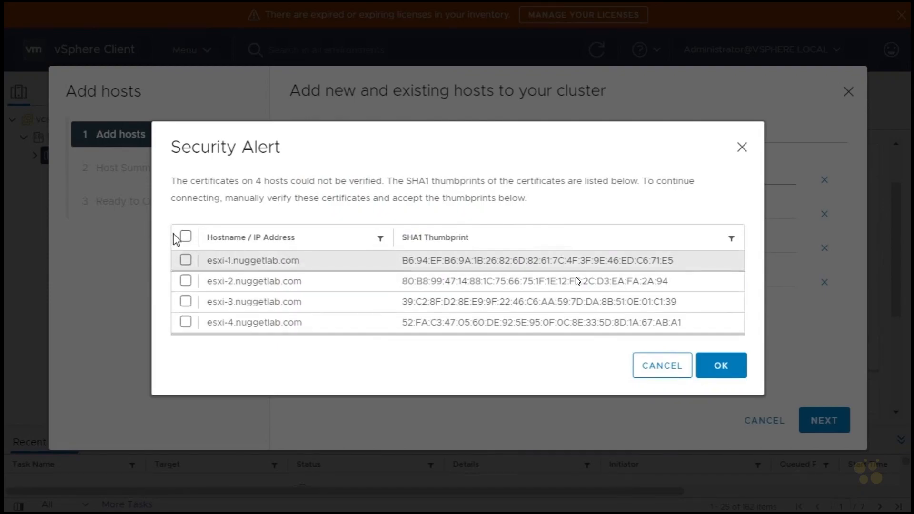
{"action": "left_click", "coordinate": [186, 237]}
{"action": "left_click", "coordinate": [739, 374]}
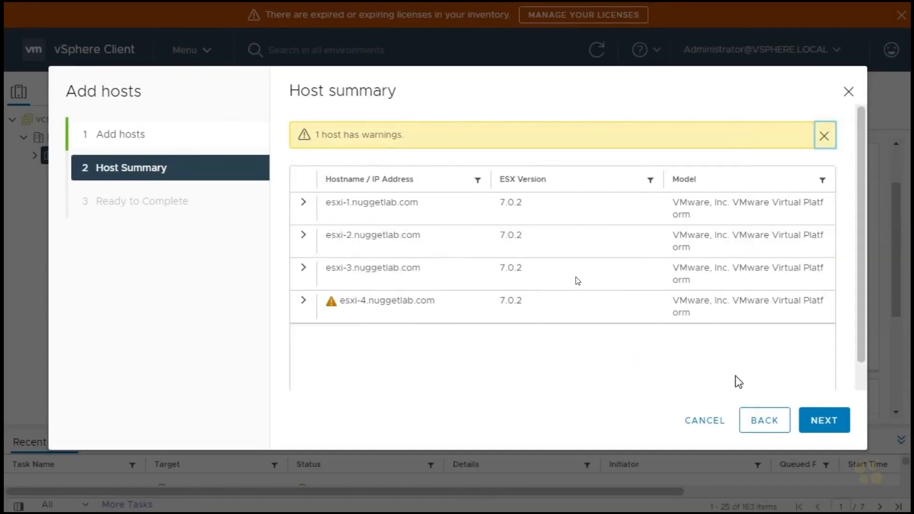
Check the warning details for esxi-4.nuggetlab.com and finish adding the four hosts to the cluster.
{"action": "left_click", "coordinate": [304, 301]}
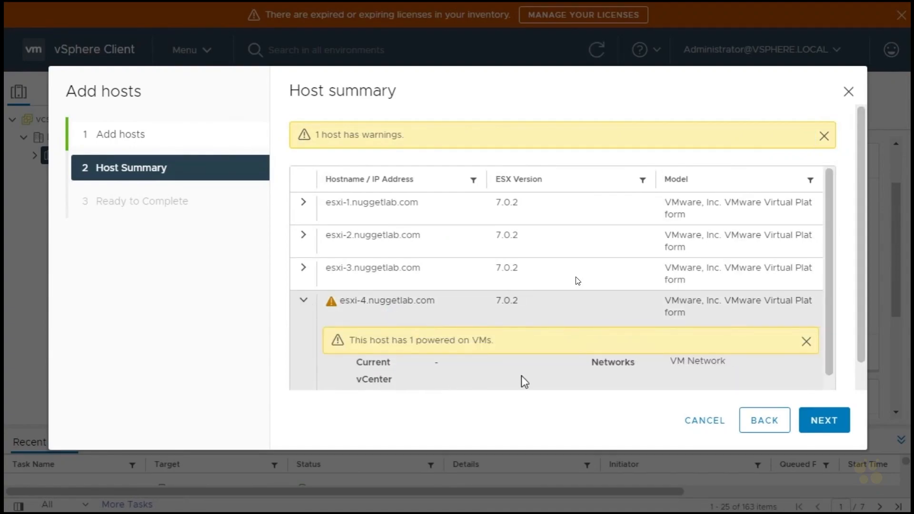
{"action": "left_click", "coordinate": [831, 426]}
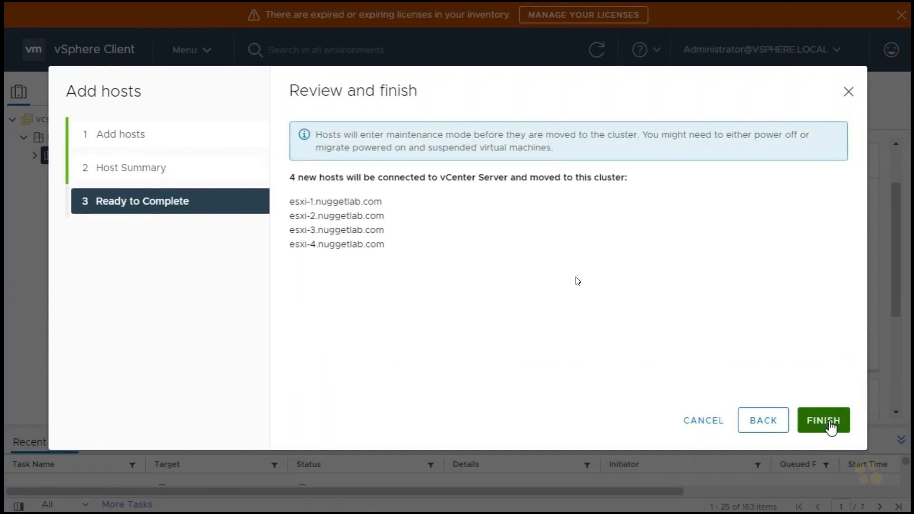
{"action": "left_click", "coordinate": [831, 422]}
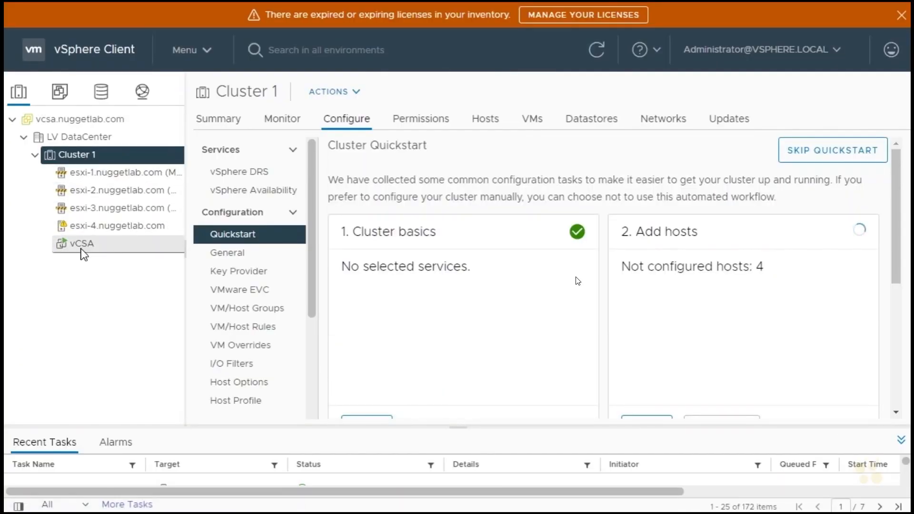
Take esxi-1, esxi-2 and esxi-3.nuggetlab.com out of maintenance mode.
{"action": "right_click", "coordinate": [97, 180]}
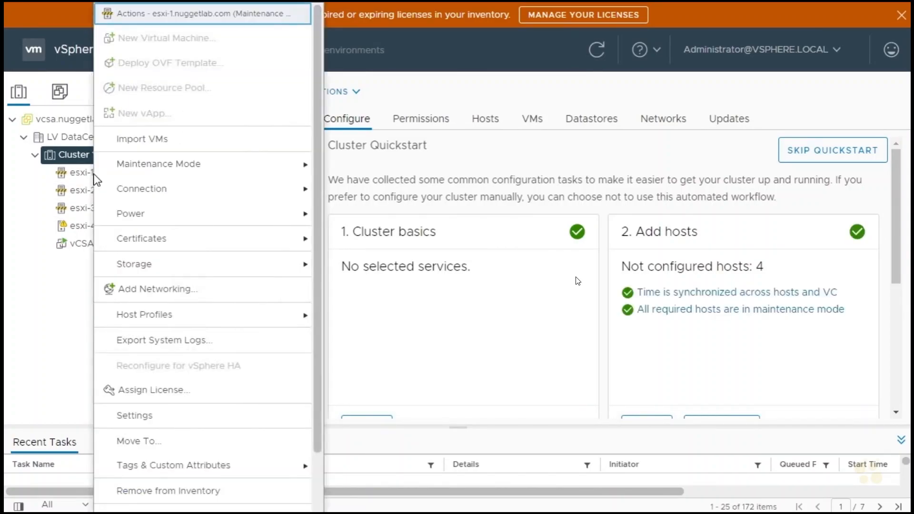
{"action": "mouse_move", "coordinate": [171, 168]}
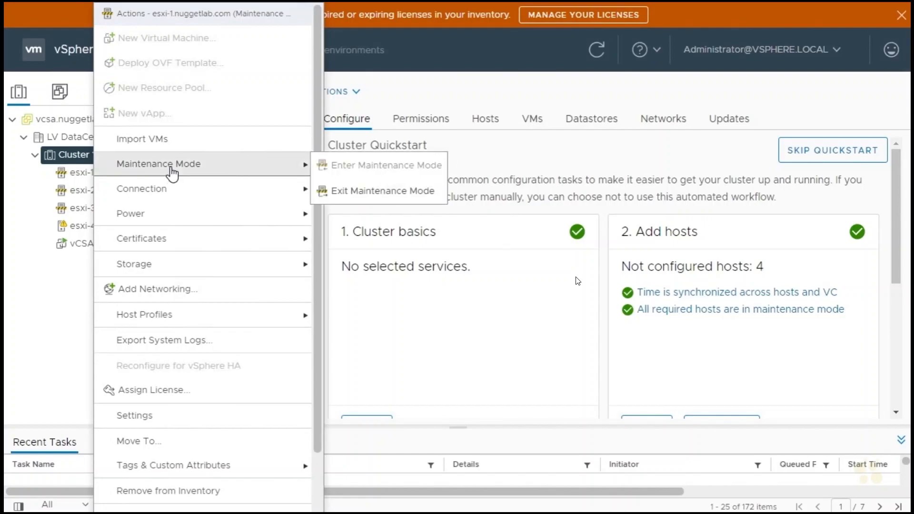
{"action": "left_click", "coordinate": [354, 192]}
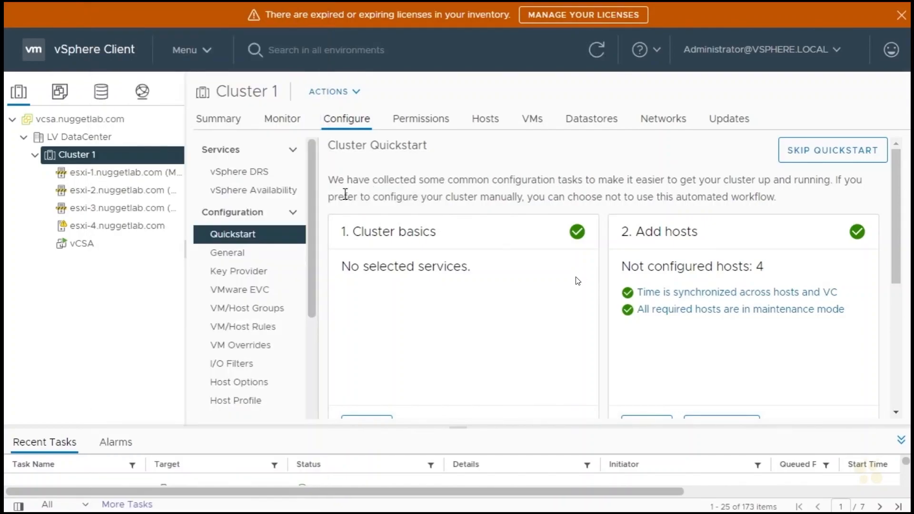
{"action": "right_click", "coordinate": [98, 190]}
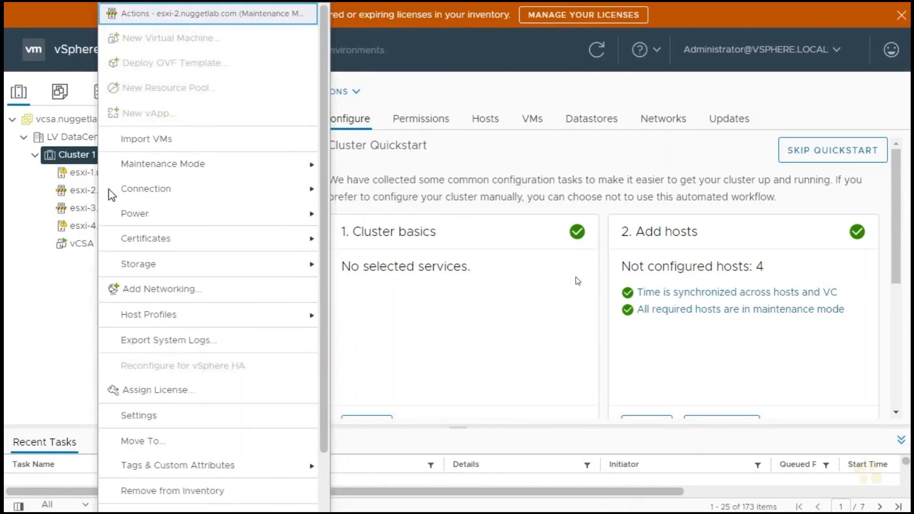
{"action": "mouse_move", "coordinate": [251, 170]}
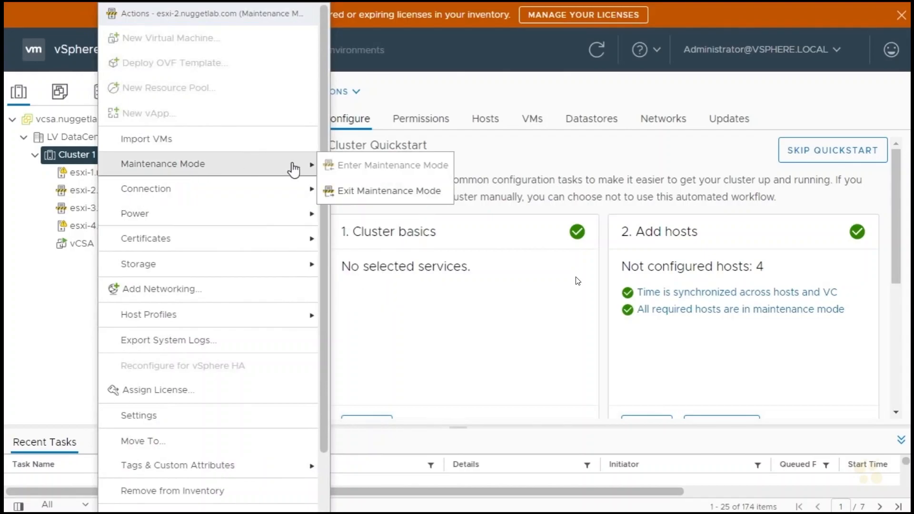
{"action": "left_click", "coordinate": [362, 191]}
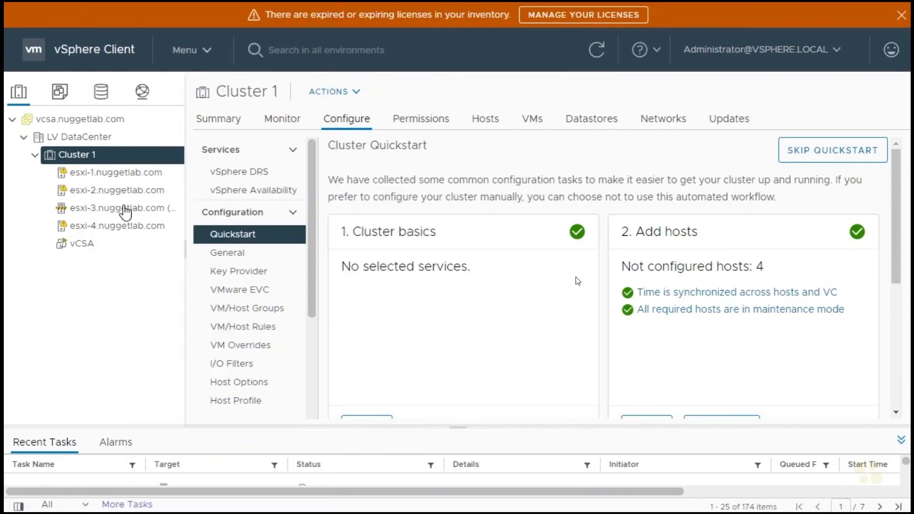
{"action": "right_click", "coordinate": [95, 210]}
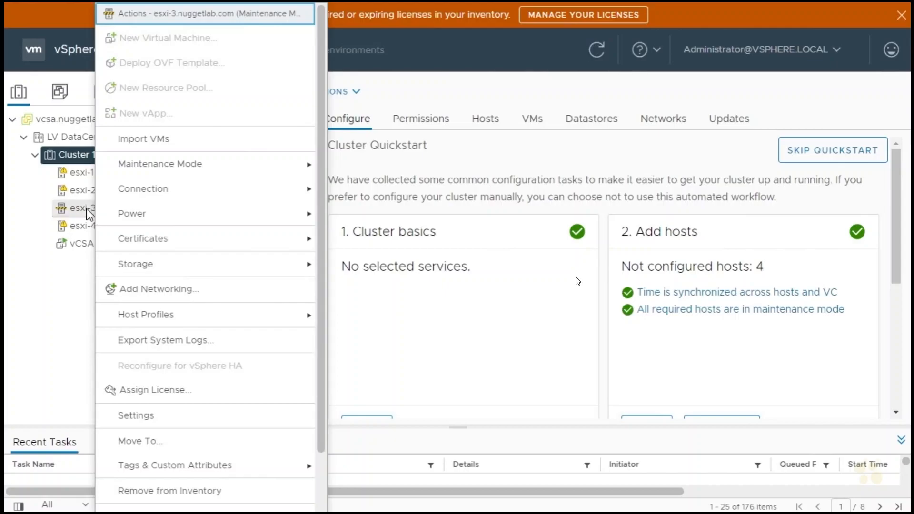
{"action": "mouse_move", "coordinate": [159, 174]}
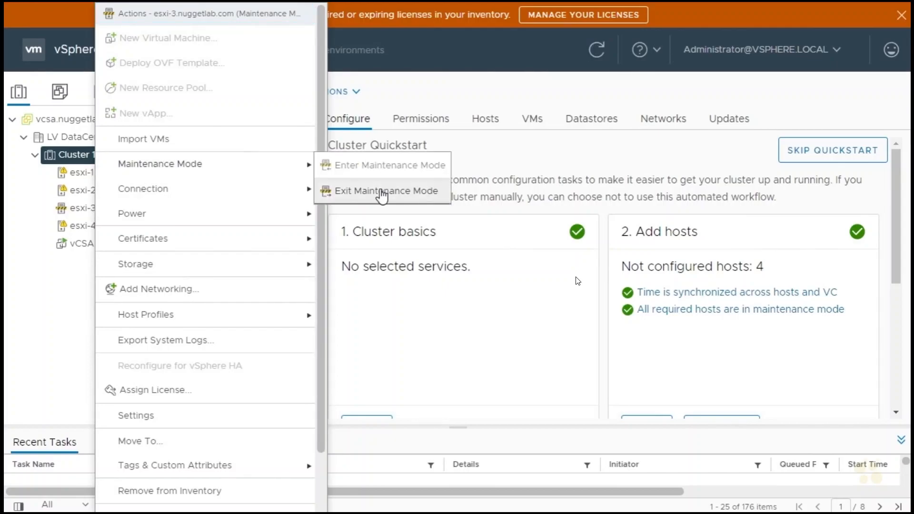
{"action": "left_click", "coordinate": [380, 191]}
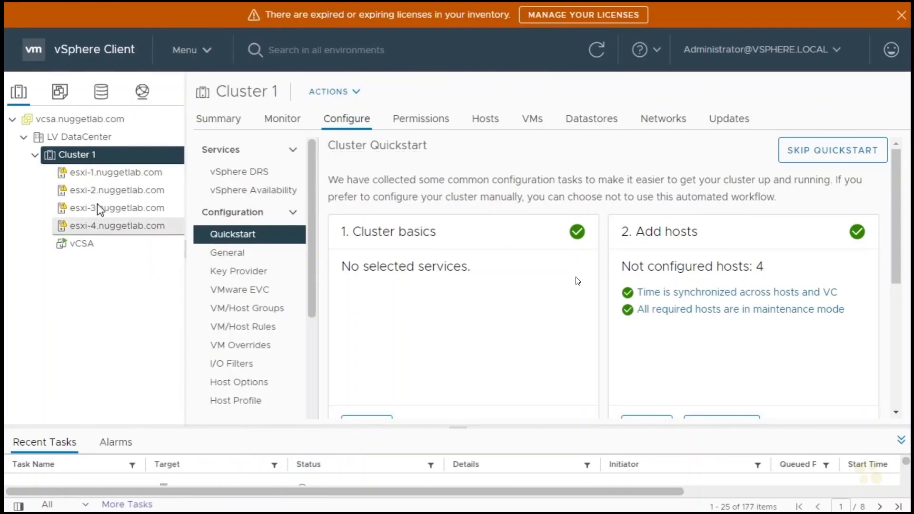
Suppress the ESXi Shell and SSH warnings on each of the four hosts in Cluster 1.
{"action": "left_click", "coordinate": [99, 175]}
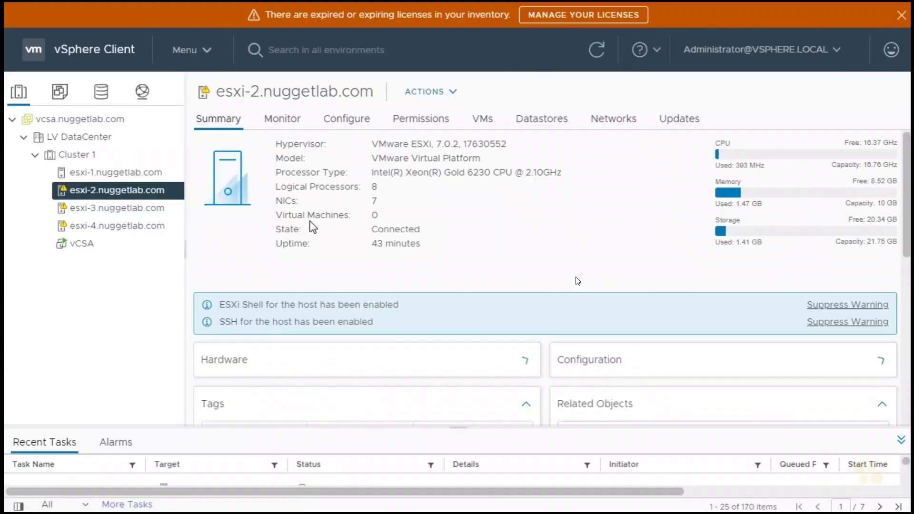
{"action": "left_click", "coordinate": [847, 305]}
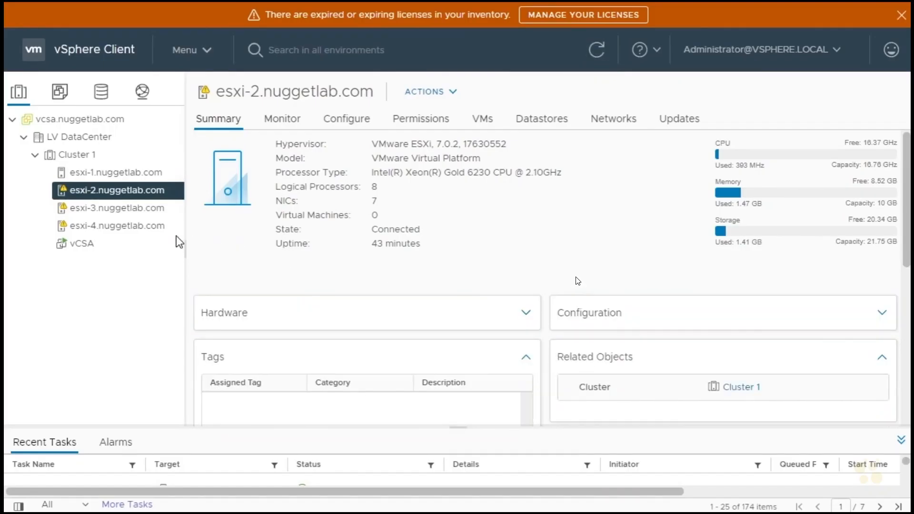
{"action": "left_click", "coordinate": [159, 226]}
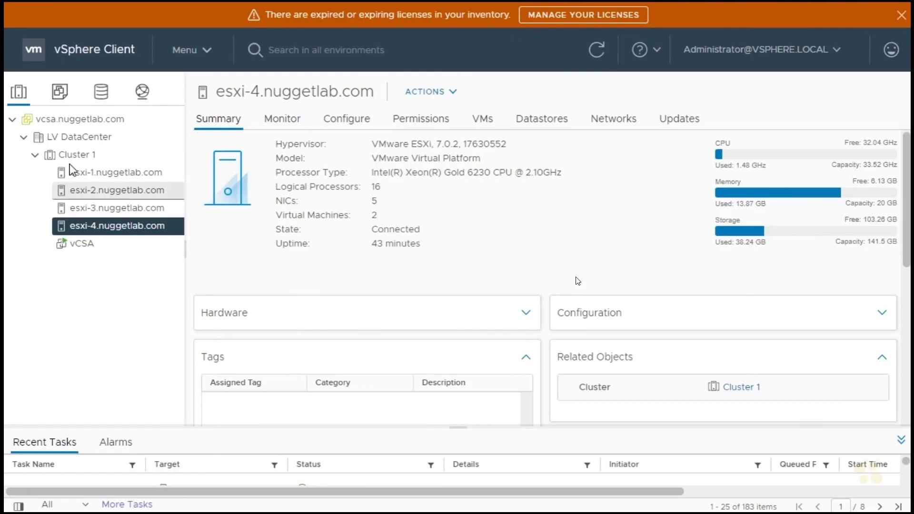
Rename Cluster 1 as vMGMT.
{"action": "right_click", "coordinate": [75, 162]}
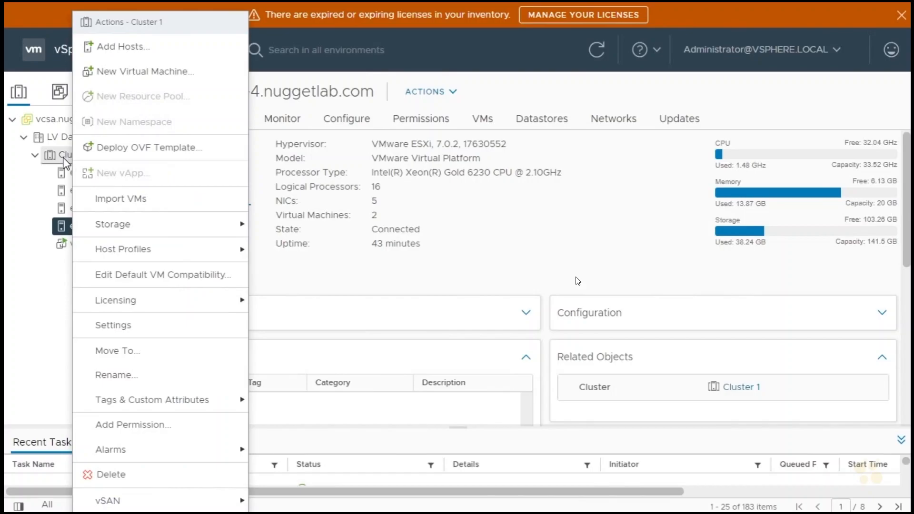
{"action": "left_click", "coordinate": [74, 160]}
{"action": "right_click", "coordinate": [76, 159]}
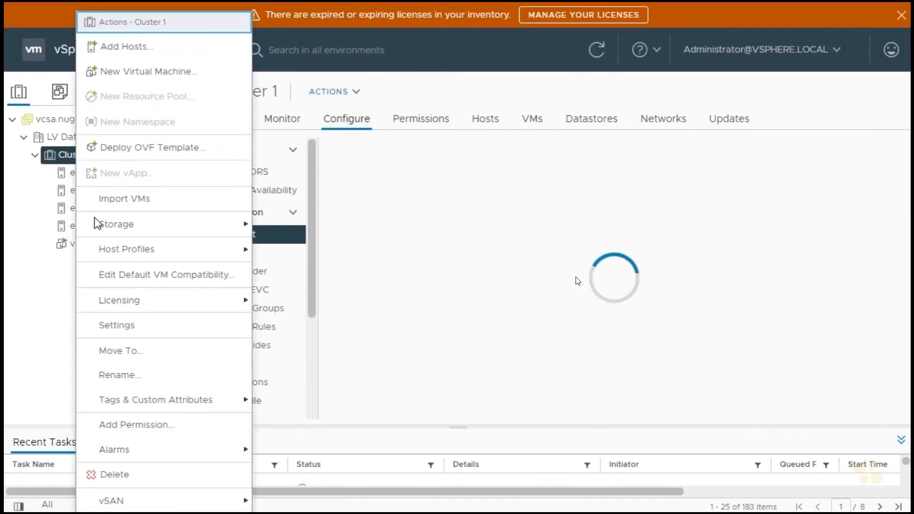
{"action": "left_click", "coordinate": [118, 376]}
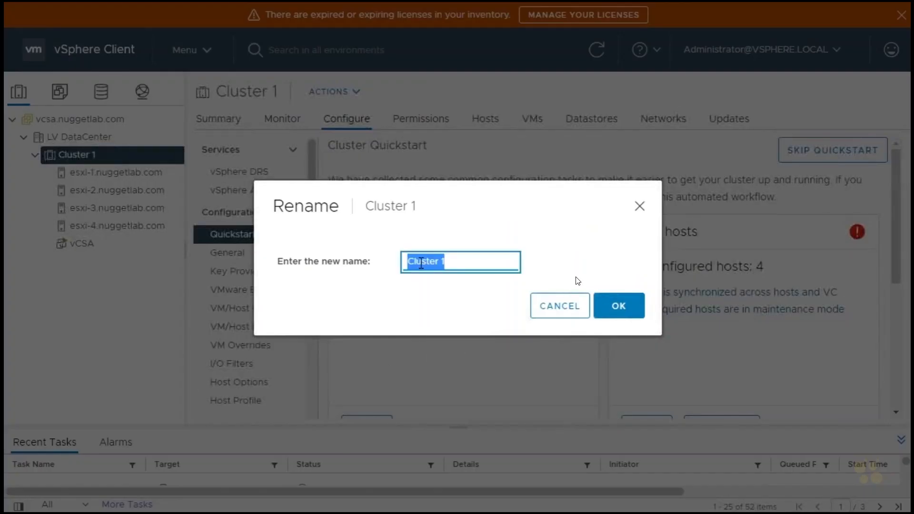
{"action": "type", "text": "V"}
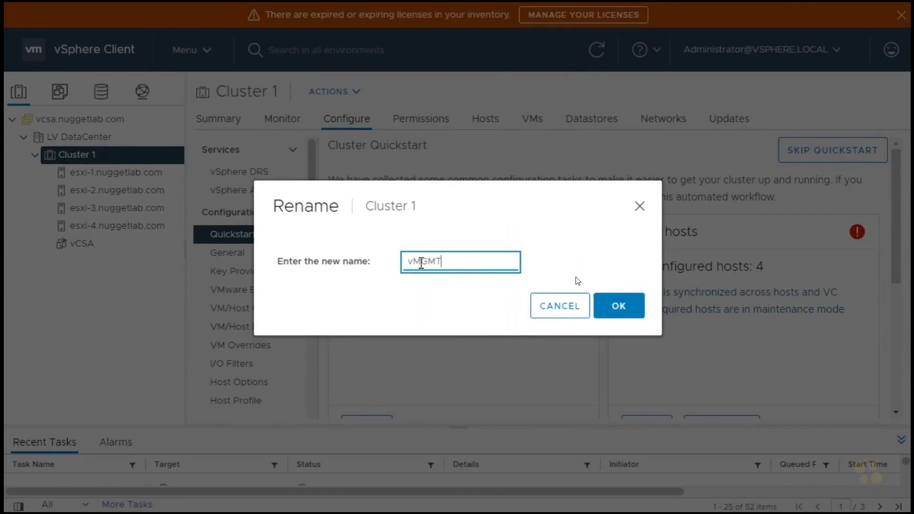
{"action": "key", "text": "Return"}
Create a new cluster named Prod in LV DataCenter with vSphere DRS, vSphere HA, vSAN and single-image management disabled.
{"action": "left_click", "coordinate": [76, 137]}
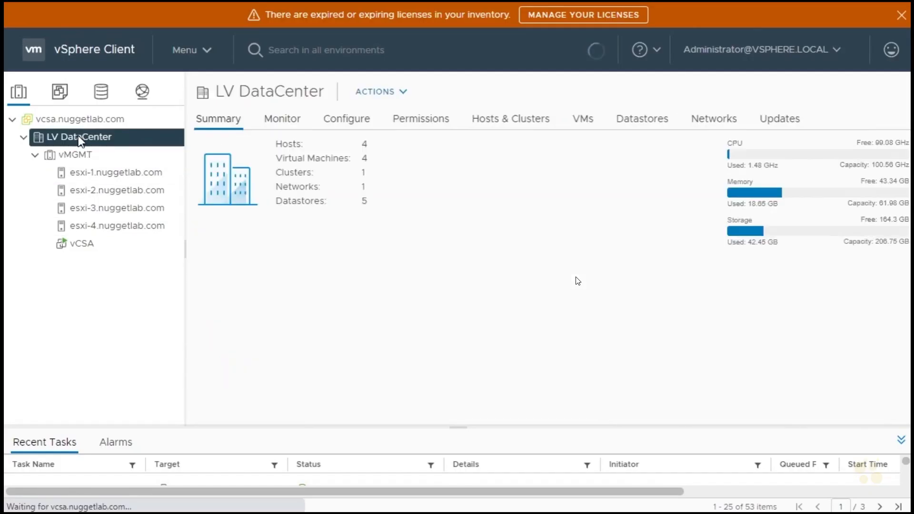
{"action": "right_click", "coordinate": [80, 141]}
{"action": "mouse_move", "coordinate": [136, 231]}
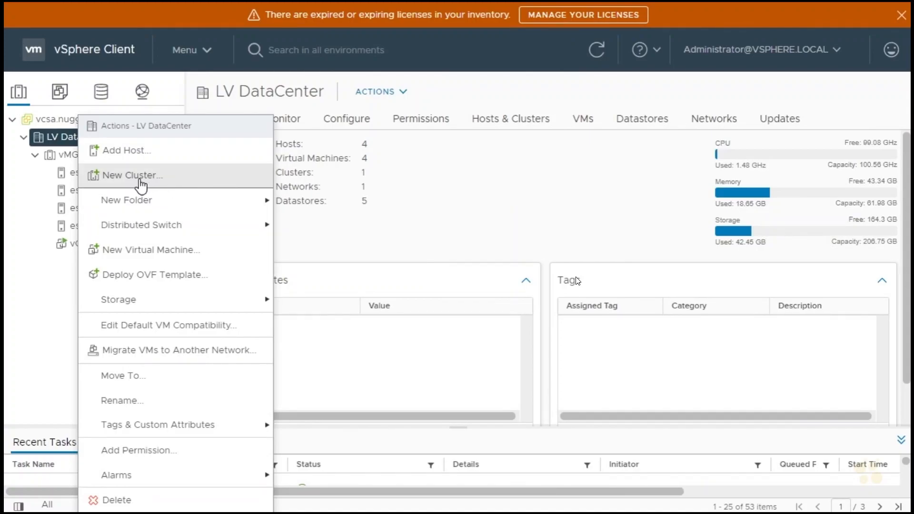
{"action": "left_click", "coordinate": [157, 183]}
{"action": "type", "text": "Prod"}
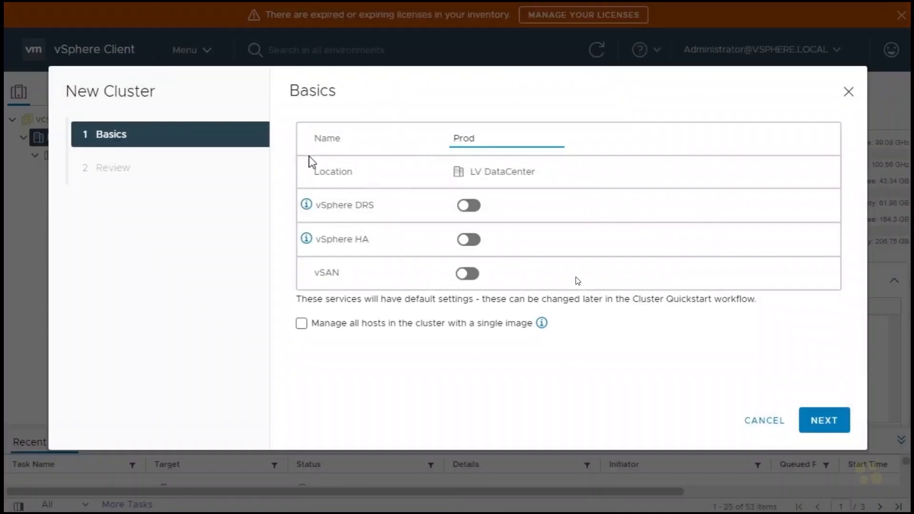
{"action": "left_click", "coordinate": [820, 421]}
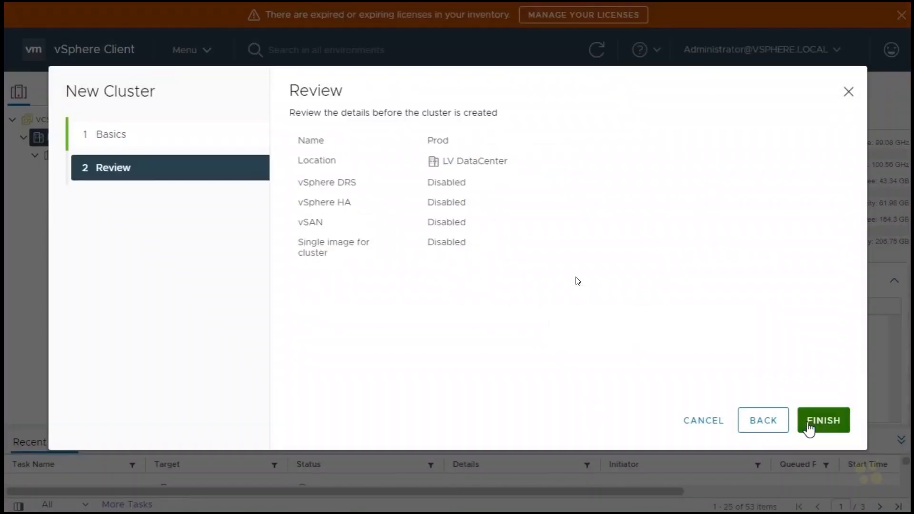
{"action": "left_click", "coordinate": [834, 427]}
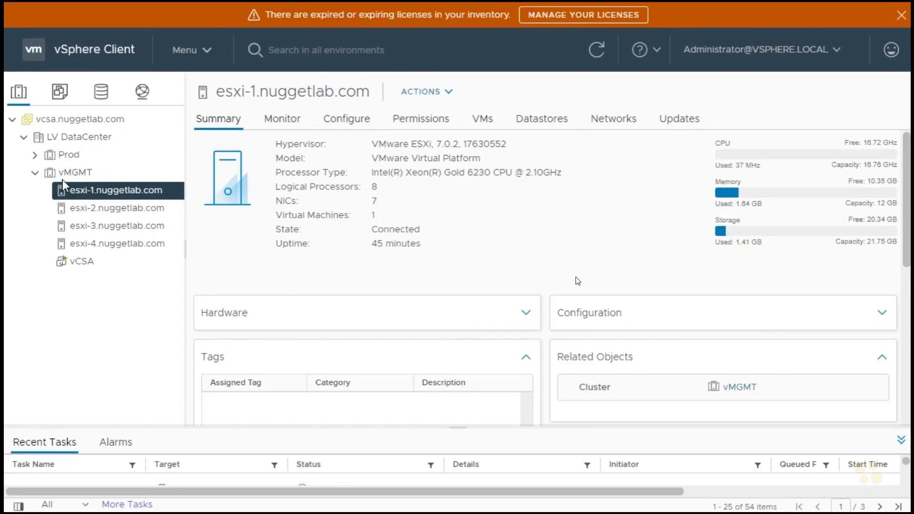
Put esxi-1, esxi-2 and esxi-3.nuggetlab.com in the vMGMT cluster into maintenance mode together.
{"action": "left_click", "coordinate": [74, 174]}
{"action": "left_click", "coordinate": [489, 123]}
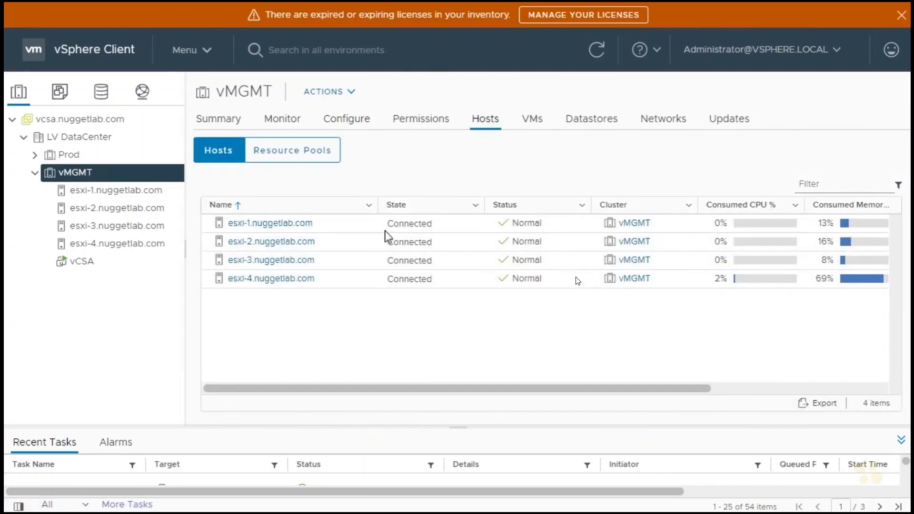
{"action": "left_click", "coordinate": [356, 225]}
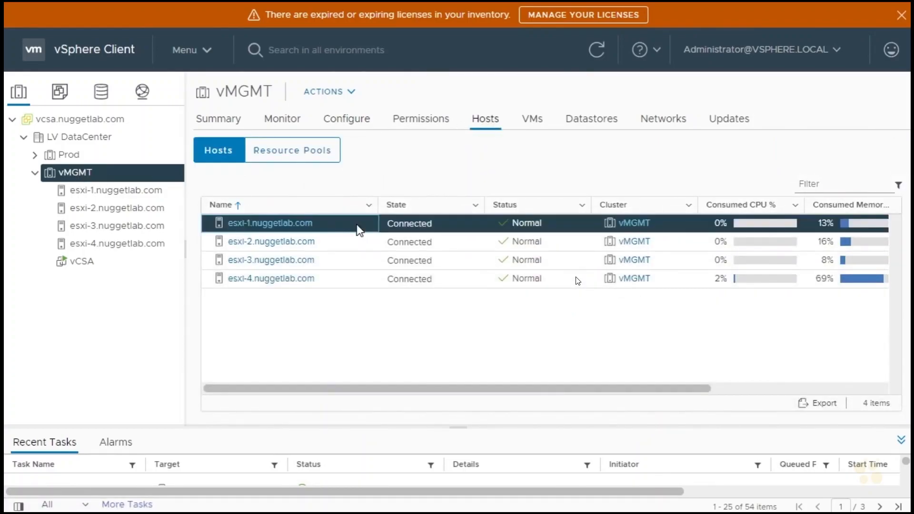
{"action": "left_click", "coordinate": [335, 267], "text": "shift"}
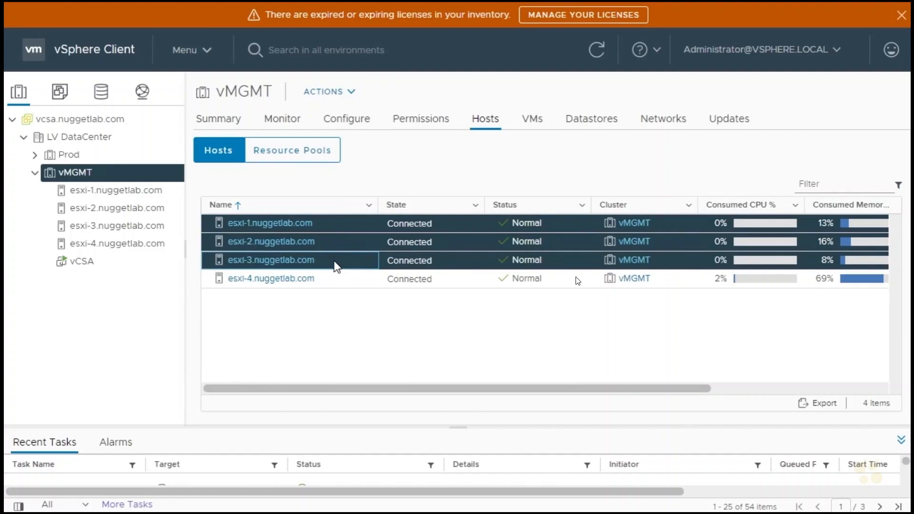
{"action": "right_click", "coordinate": [336, 267]}
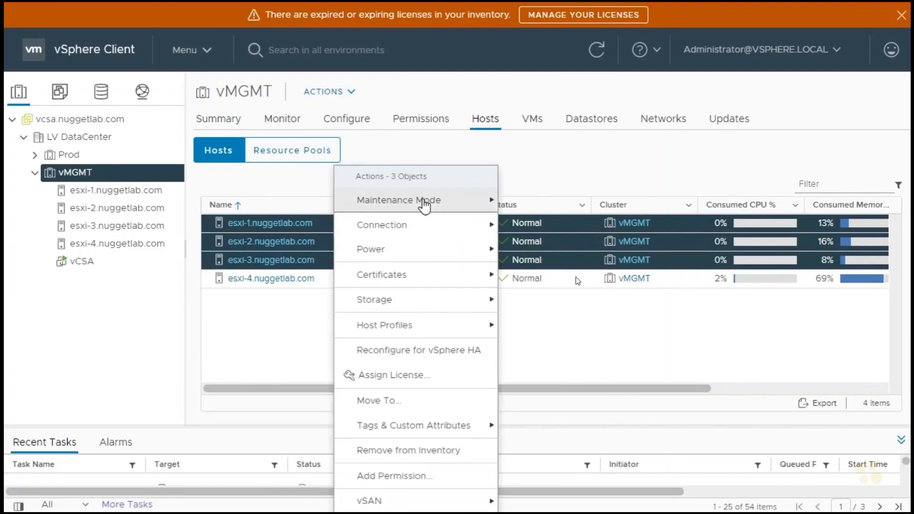
{"action": "mouse_move", "coordinate": [424, 205]}
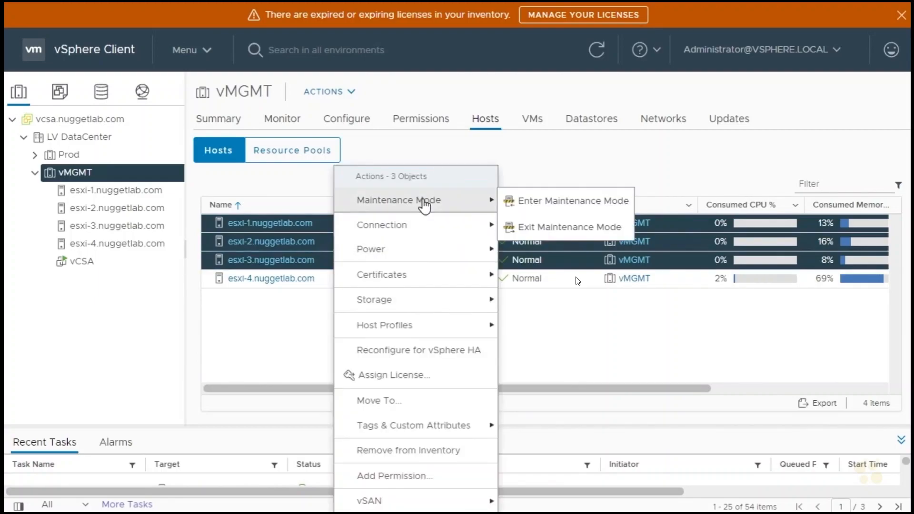
{"action": "left_click", "coordinate": [574, 201]}
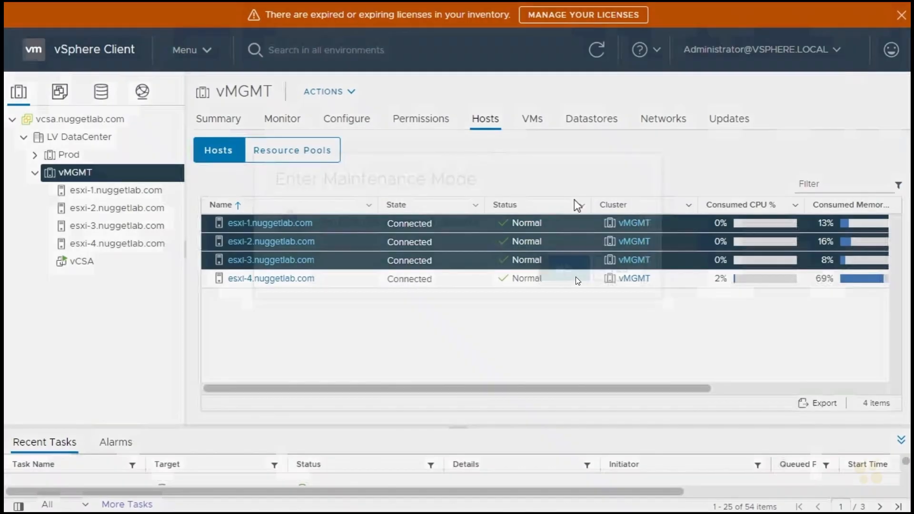
{"action": "left_click", "coordinate": [633, 301]}
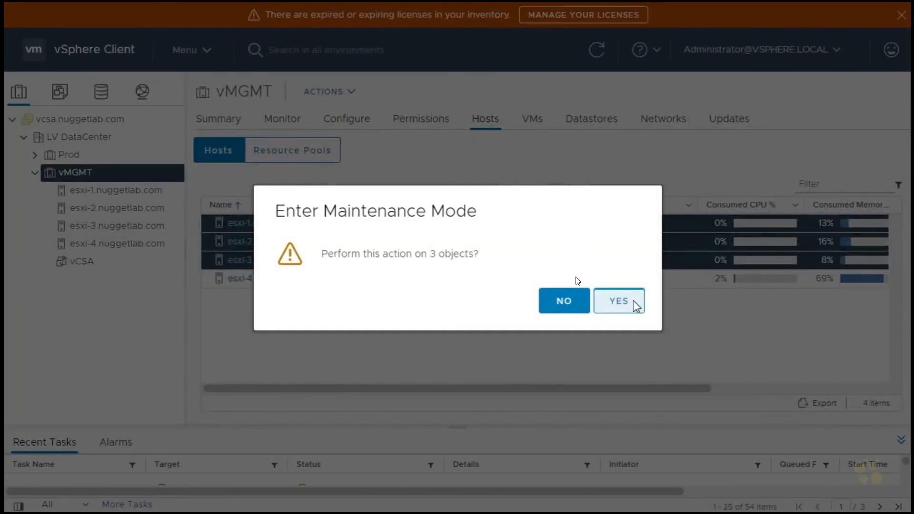
{"action": "left_click", "coordinate": [619, 332]}
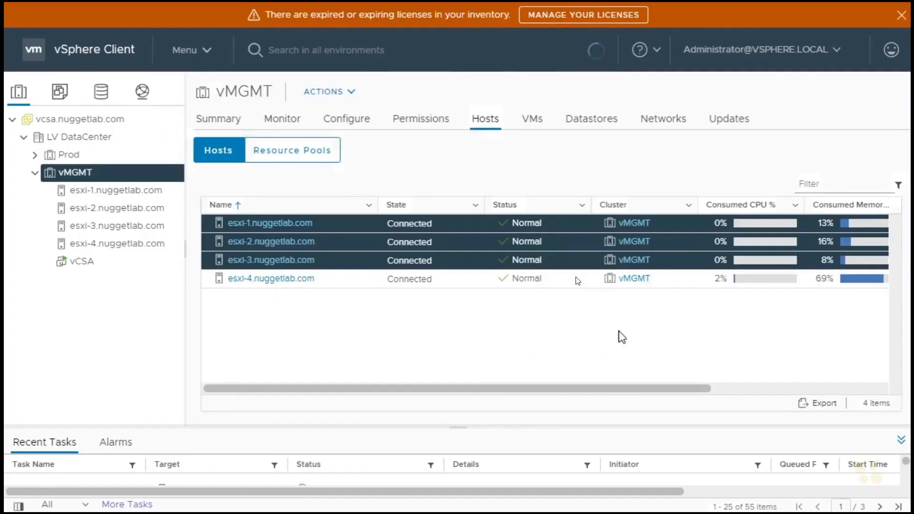
{"action": "left_click", "coordinate": [617, 321]}
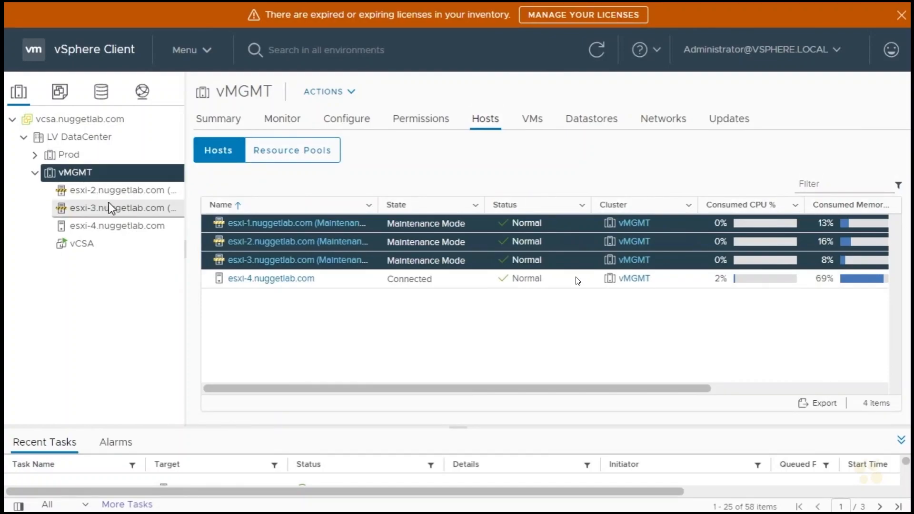
Move esxi-1, esxi-2 and esxi-3.nuggetlab.com from vMGMT into the Prod cluster and expand Prod in the inventory.
{"action": "left_click_drag", "start_coordinate": [106, 193], "coordinate": [74, 157]}
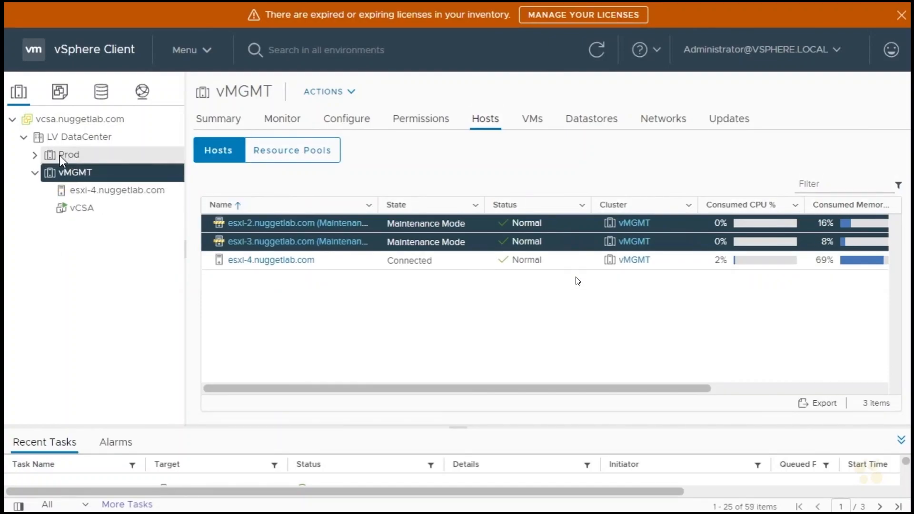
{"action": "left_click", "coordinate": [35, 157]}
{"action": "left_click", "coordinate": [35, 158]}
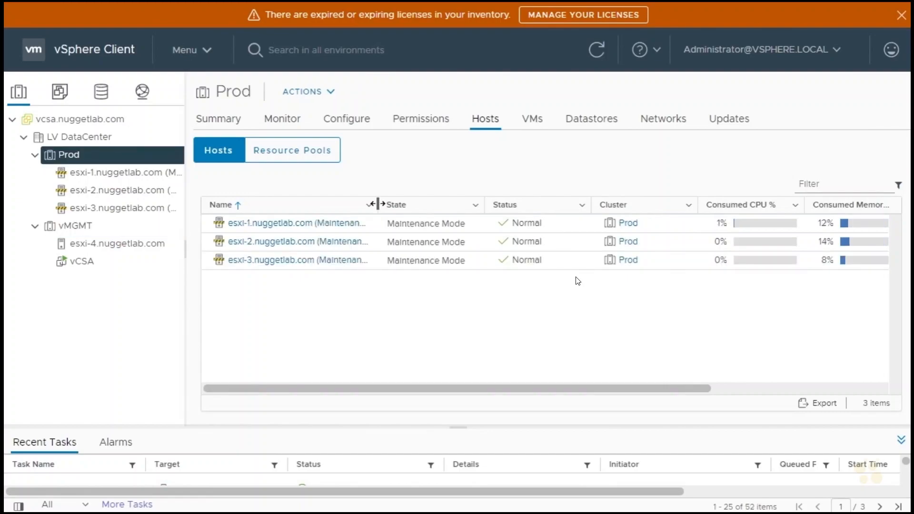
Widen the name column of Prod's host list and take all three of its hosts out of maintenance mode.
{"action": "left_click_drag", "start_coordinate": [378, 204], "coordinate": [475, 203]}
{"action": "left_click", "coordinate": [438, 228]}
{"action": "left_click", "coordinate": [438, 265], "text": "shift"}
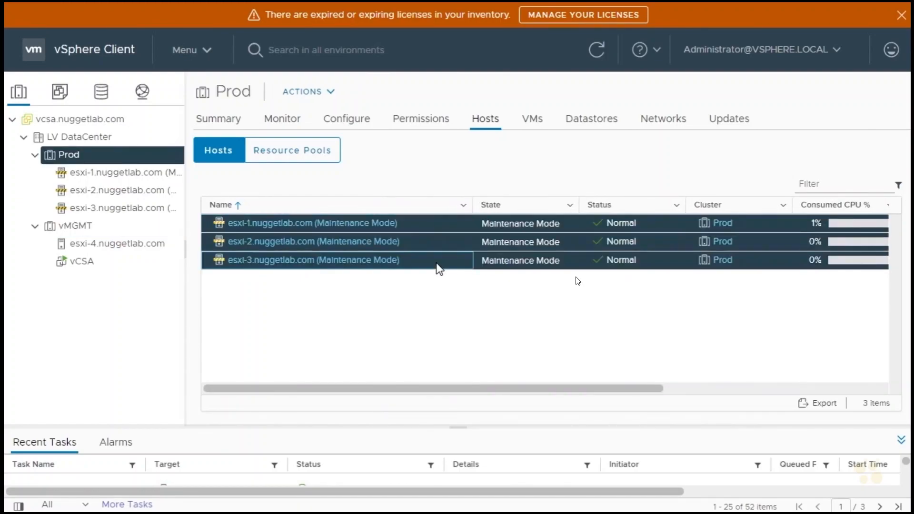
{"action": "right_click", "coordinate": [434, 261]}
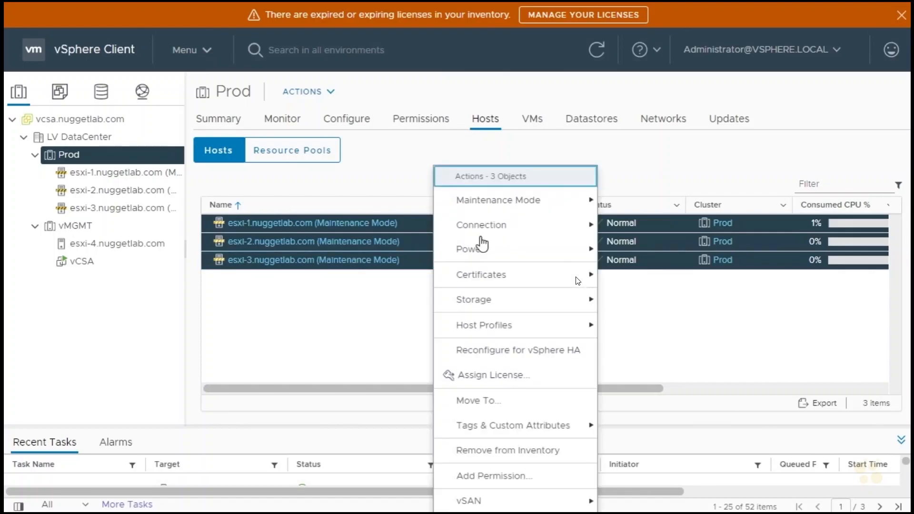
{"action": "mouse_move", "coordinate": [522, 202]}
{"action": "left_click", "coordinate": [636, 228]}
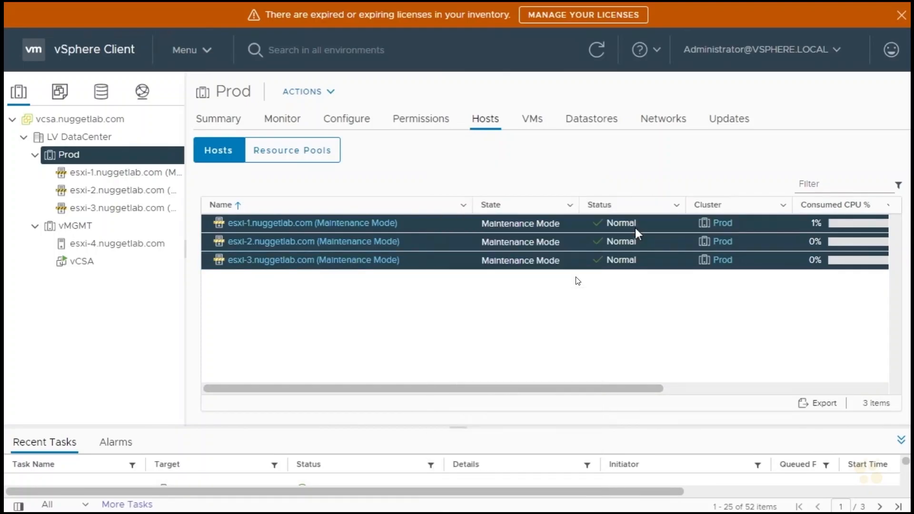
{"action": "left_click", "coordinate": [617, 309]}
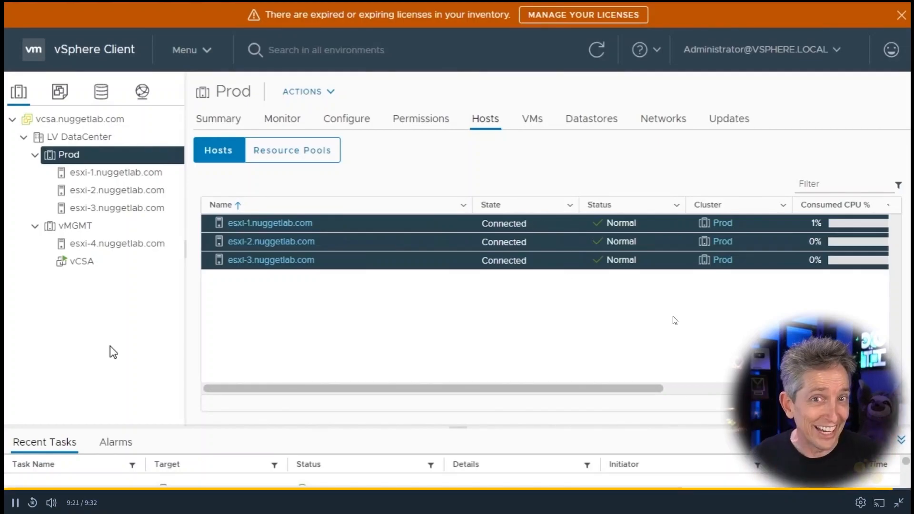
{"action": "left_click", "coordinate": [899, 503]}
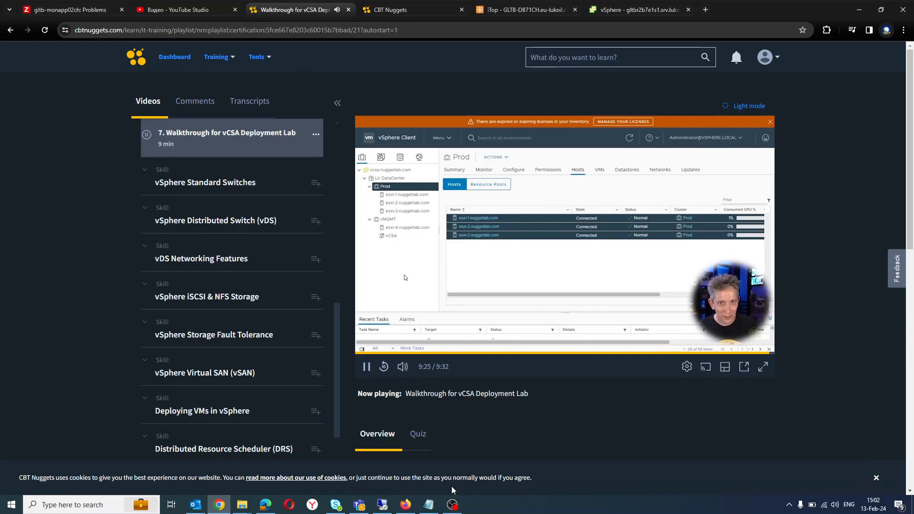
{"action": "left_click", "coordinate": [452, 505]}
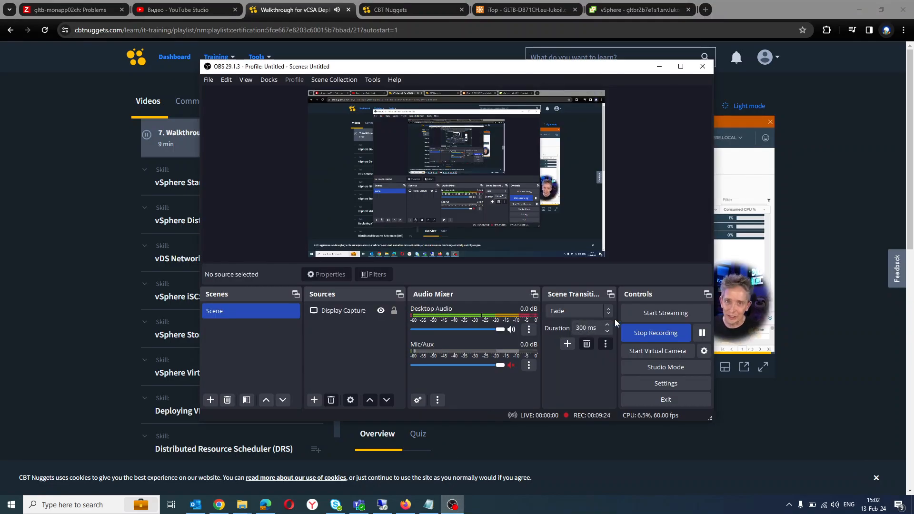